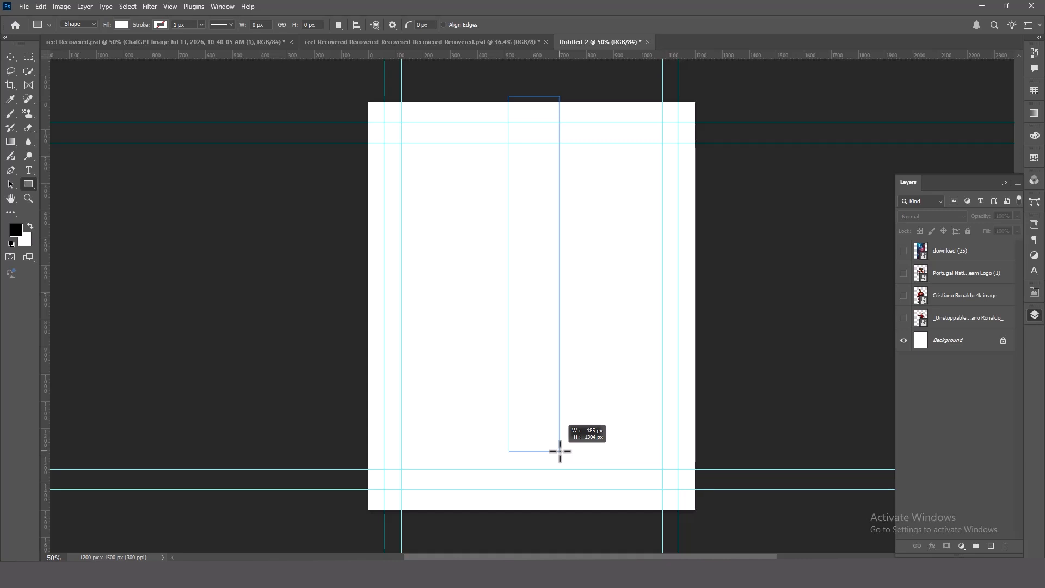
Step: Draw a tall rectangle about 185 × 1304 px near the canvas centre and fill it with the recently used dark red
{"action": "left_click_drag", "start_coordinate": [559, 450], "coordinate": [559, 451]}
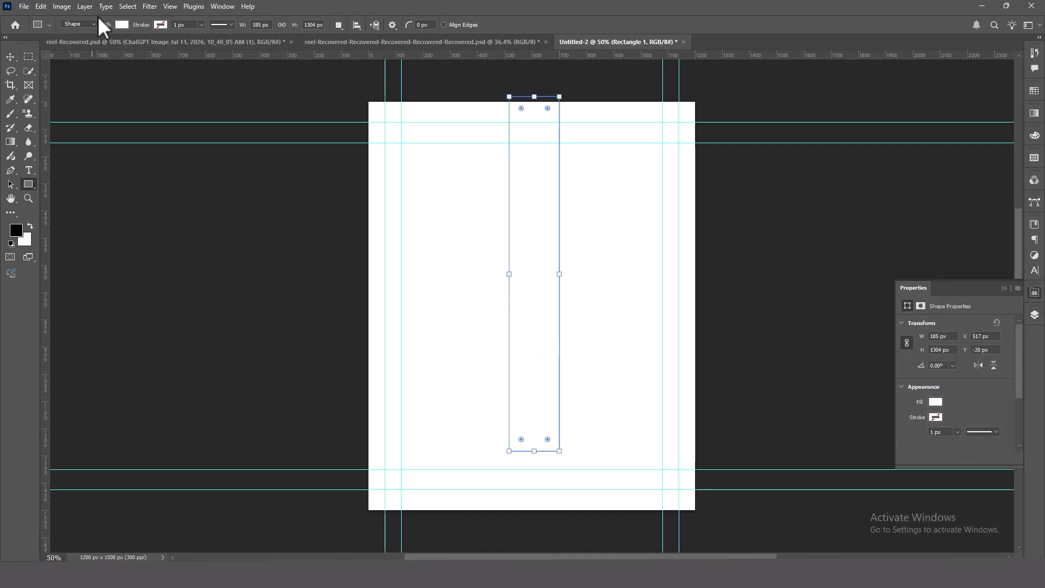
{"action": "left_click", "coordinate": [123, 24]}
{"action": "left_click", "coordinate": [135, 82]}
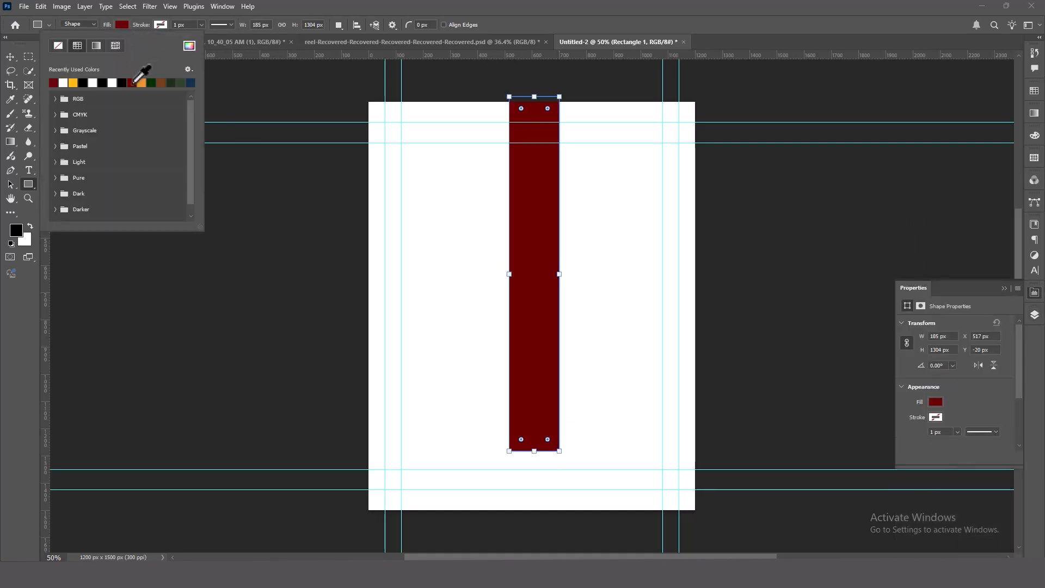
{"action": "left_click", "coordinate": [11, 57]}
{"action": "left_click", "coordinate": [207, 212]}
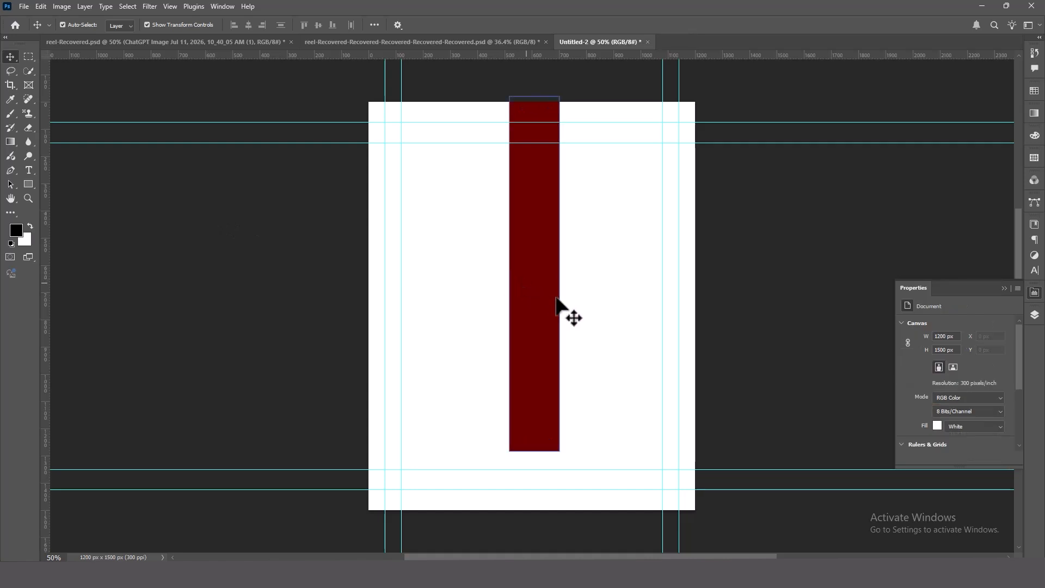
Step: Widen the dark red rectangle to about 217 px and centre it horizontally on the canvas
{"action": "left_click", "coordinate": [532, 270]}
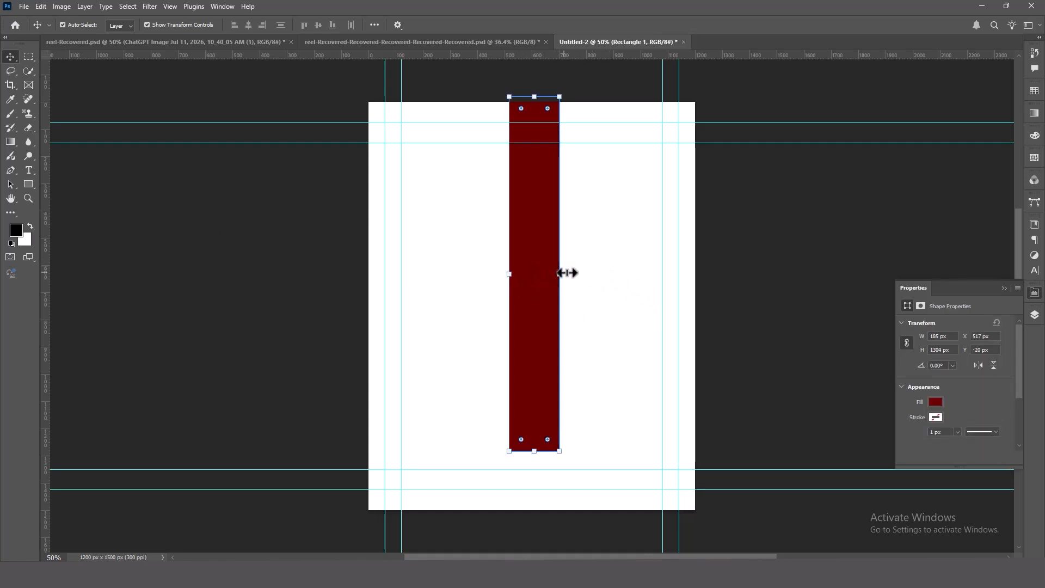
{"action": "left_click_drag", "start_coordinate": [560, 273], "coordinate": [549, 294]}
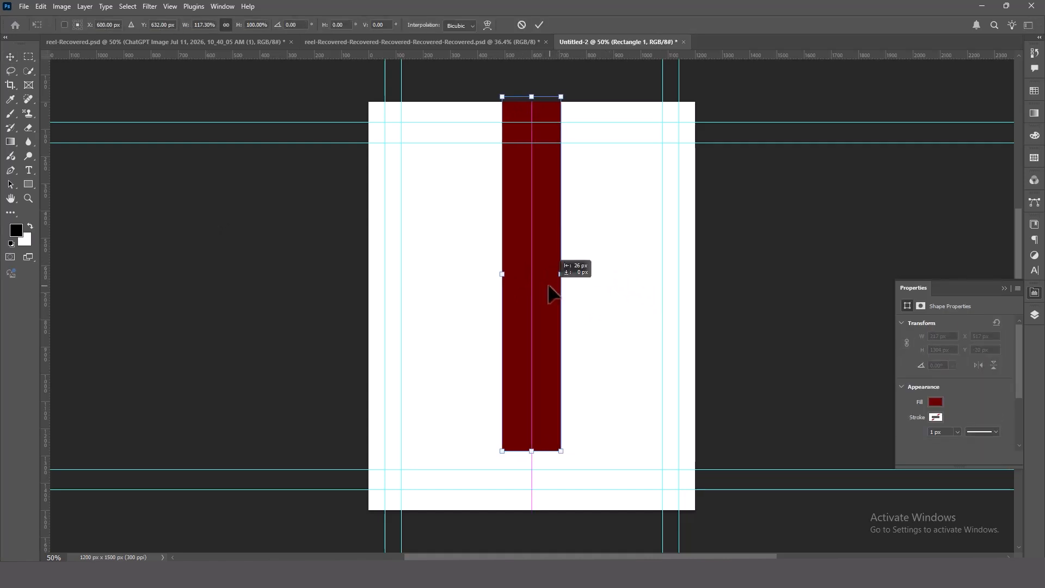
{"action": "key", "text": "Return"}
{"action": "left_click", "coordinate": [840, 286]}
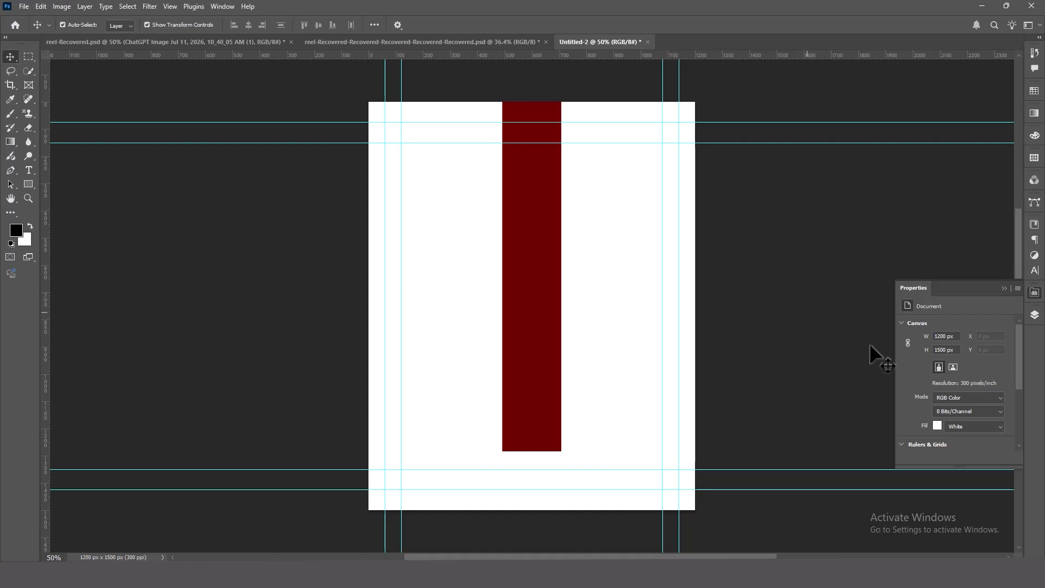
Step: Show the "_Unstoppable...ano Ronaldo_" layer, place it above the rectangle layer, and move the player up to the second horizontal guide
{"action": "left_click", "coordinate": [1034, 317]}
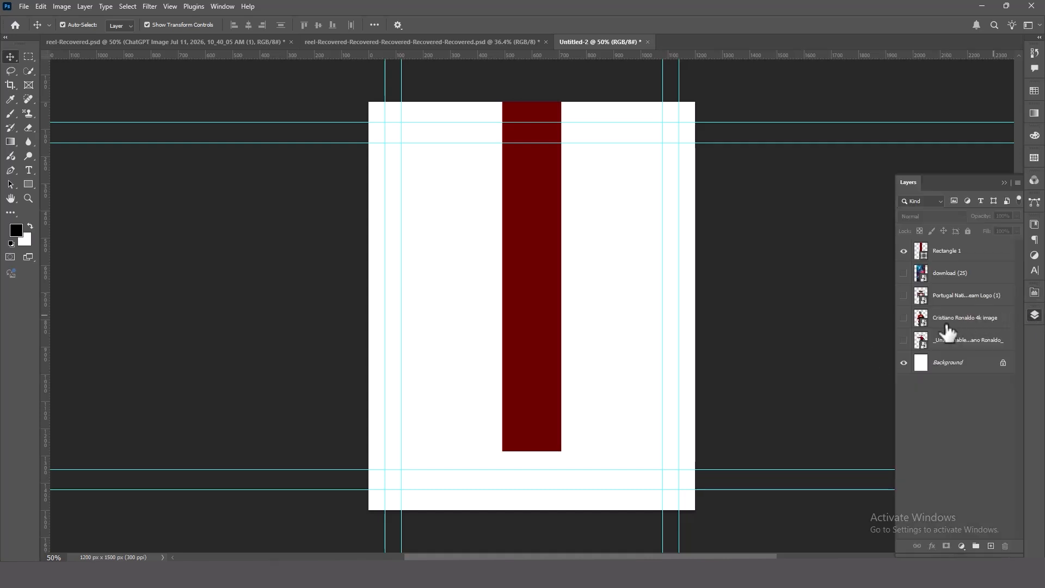
{"action": "left_click", "coordinate": [903, 340]}
{"action": "left_click", "coordinate": [945, 340]}
{"action": "left_click_drag", "start_coordinate": [945, 340], "coordinate": [947, 245]}
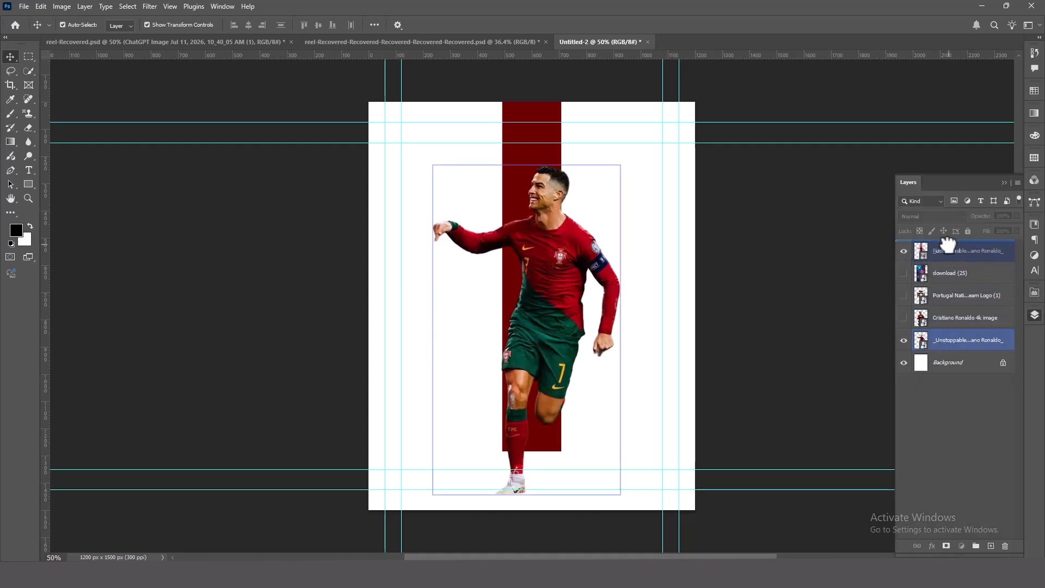
{"action": "left_click_drag", "start_coordinate": [571, 240], "coordinate": [560, 219]}
Step: Clip the running Ronaldo image to the dark red rectangle below it
{"action": "left_click", "coordinate": [952, 272]}
{"action": "left_click", "coordinate": [953, 261], "text": "alt"}
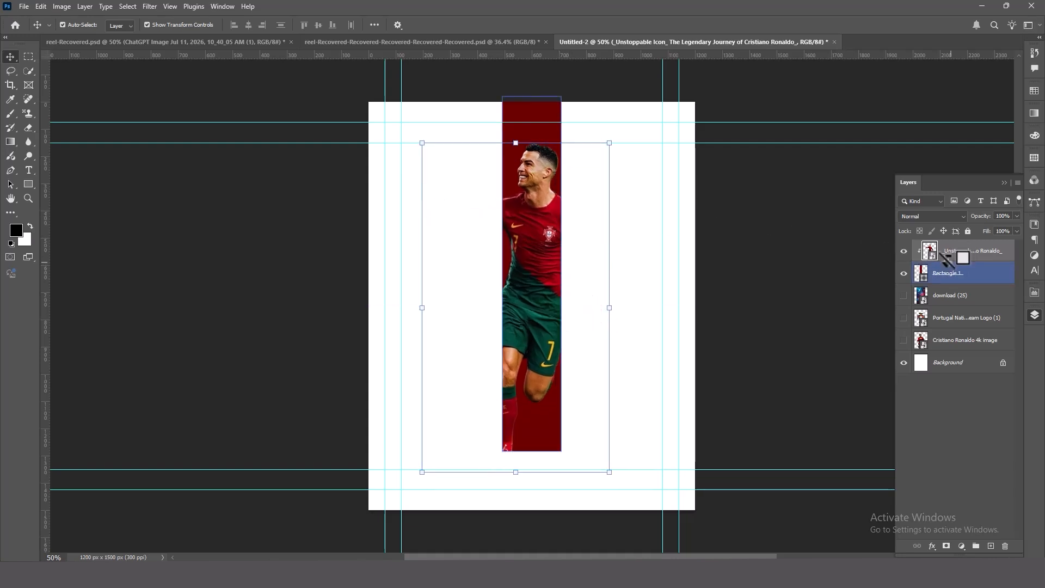
{"action": "left_click", "coordinate": [818, 325]}
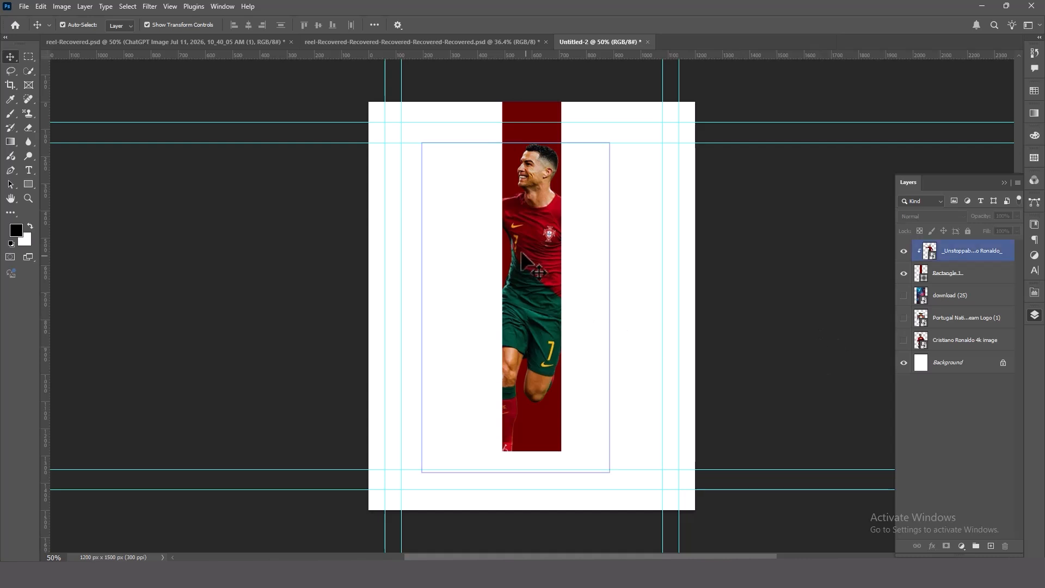
{"action": "left_click", "coordinate": [539, 256]}
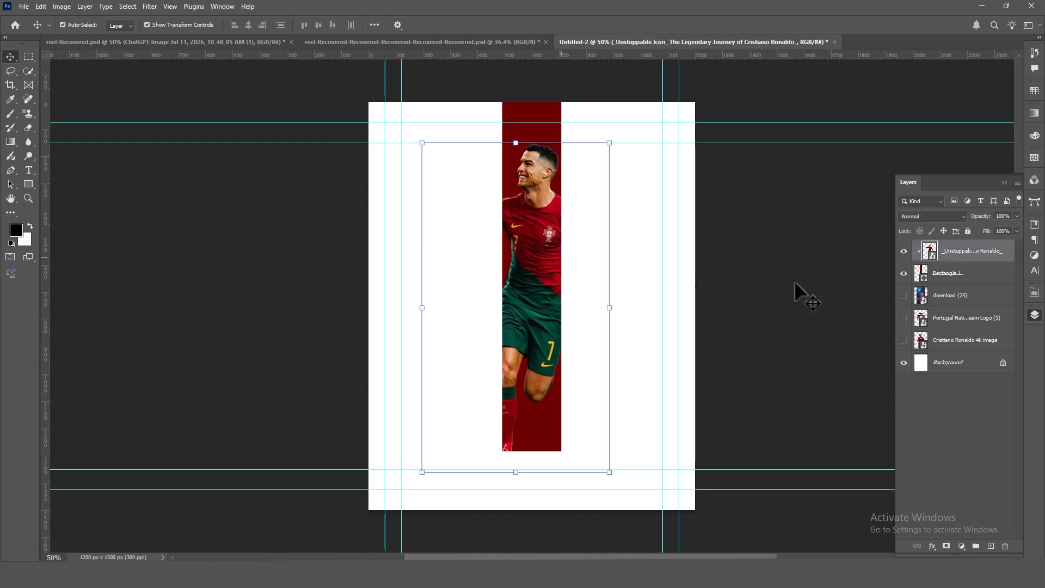
Step: Draw a second rectangle about 203 × 1270 px over the strip and resize it to about 206 × 1290 px
{"action": "left_click", "coordinate": [985, 261]}
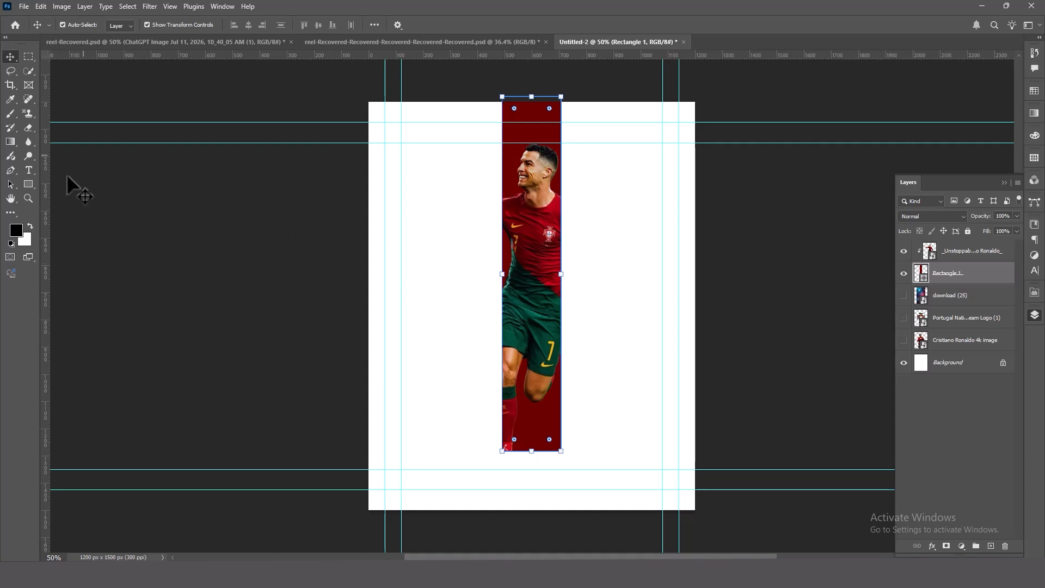
{"action": "left_click", "coordinate": [26, 186]}
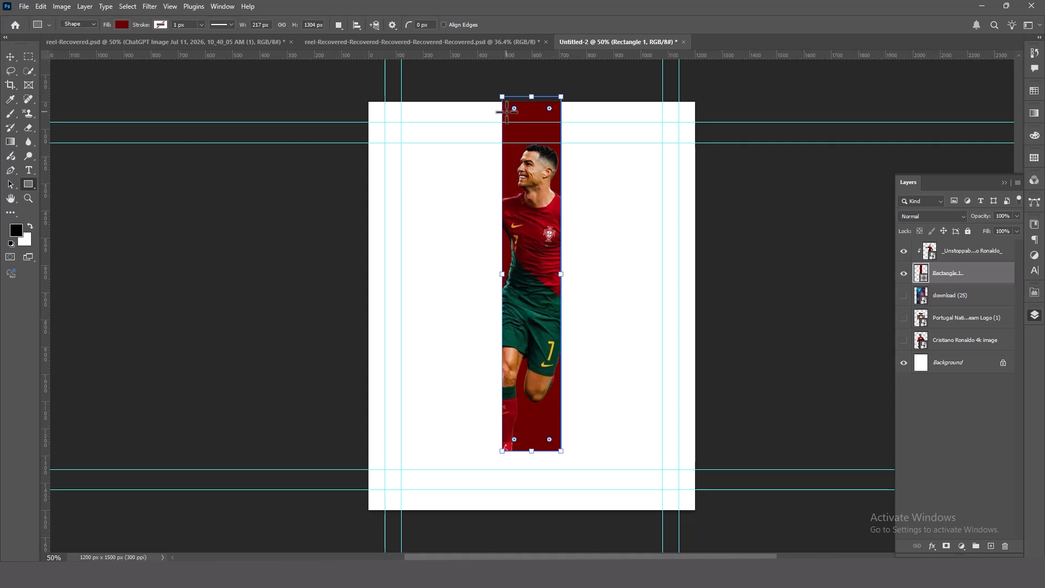
{"action": "left_click_drag", "start_coordinate": [506, 113], "coordinate": [561, 458]}
{"action": "left_click_drag", "start_coordinate": [505, 284], "coordinate": [495, 285]}
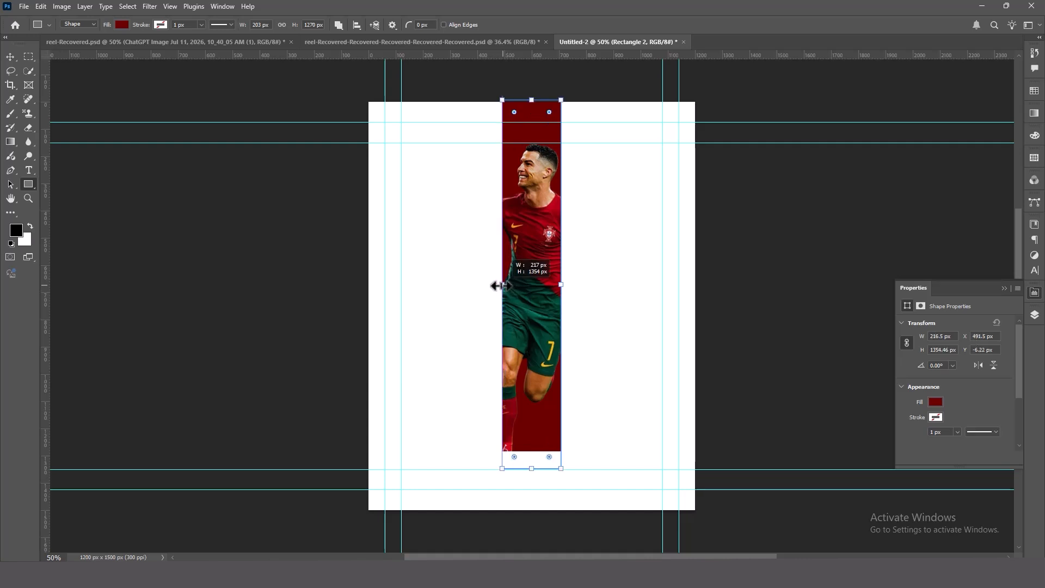
{"action": "left_click_drag", "start_coordinate": [531, 473], "coordinate": [531, 455]}
{"action": "left_click", "coordinate": [777, 347]}
{"action": "left_click", "coordinate": [551, 243]}
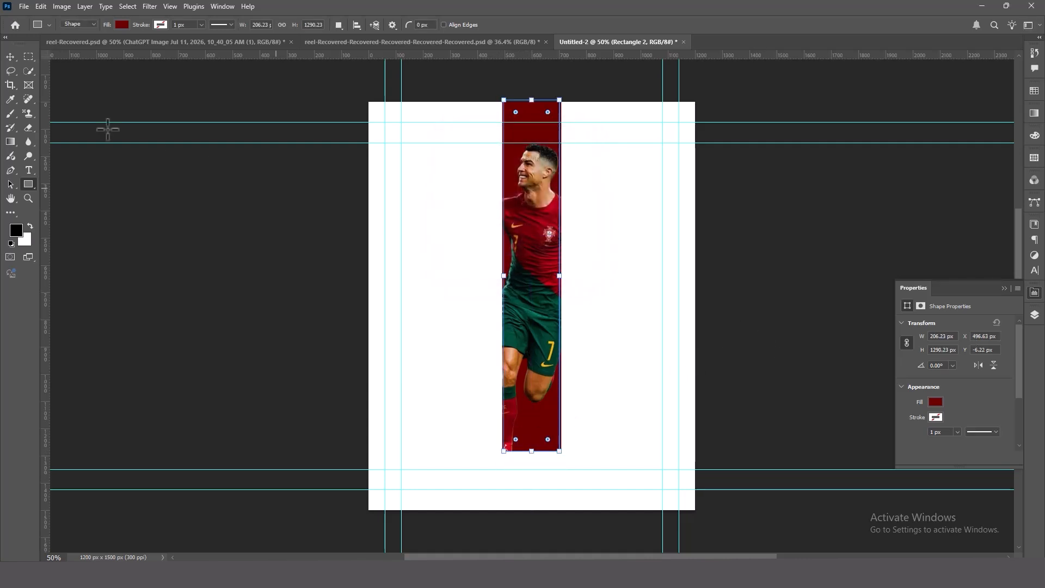
Step: Undo the resizing of the second rectangle and delete its clipped layer
{"action": "left_click", "coordinate": [6, 53]}
{"action": "key", "text": "ctrl+z"}
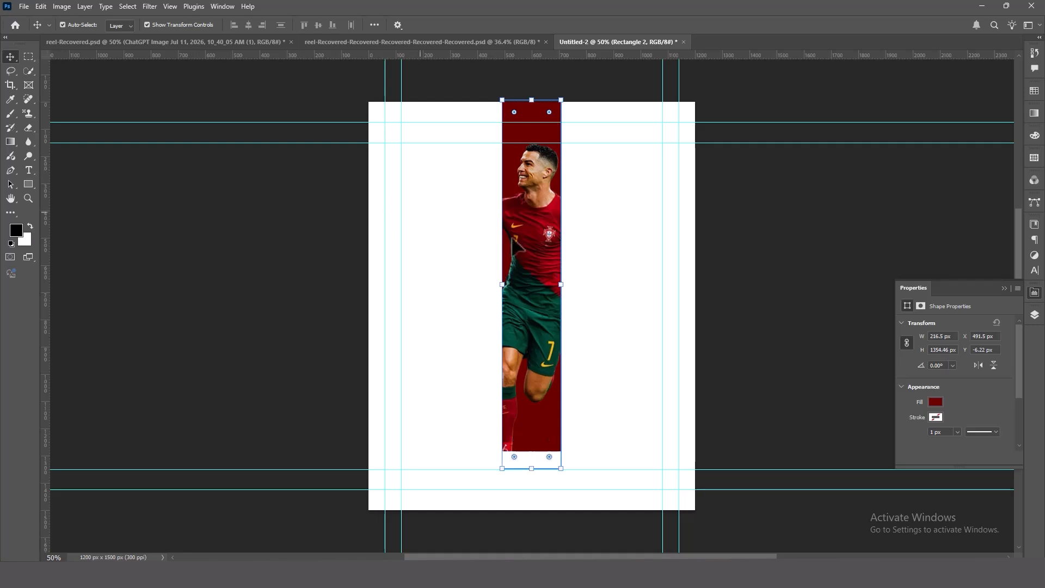
{"action": "left_click", "coordinate": [1035, 315]}
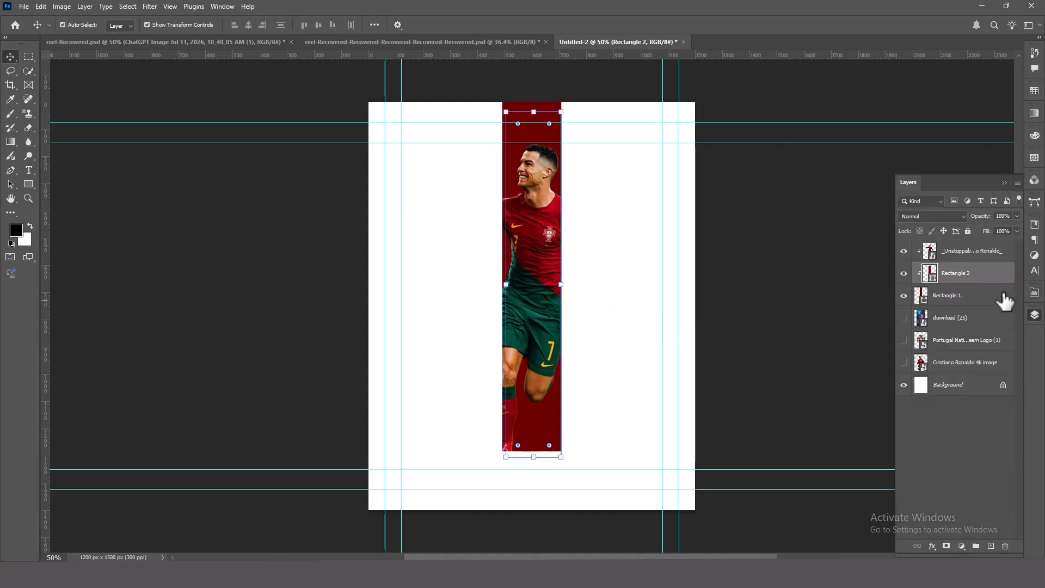
{"action": "key", "text": "Delete"}
{"action": "left_click", "coordinate": [792, 273]}
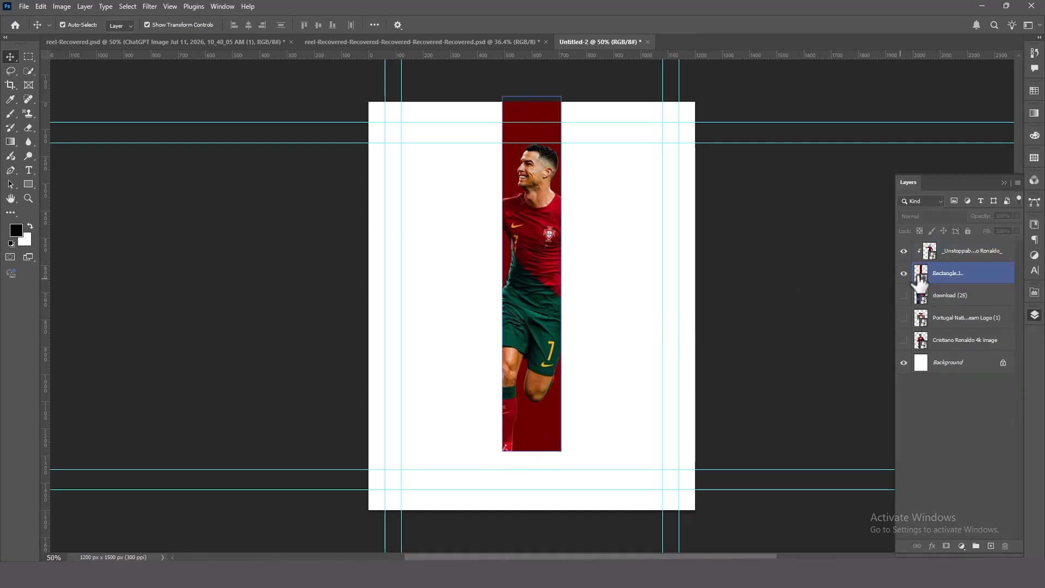
Step: Draw a dark red rectangle above the clipped photo layer, covering the strip, and adjust it to about 216.5 × 1313 px
{"action": "left_click", "coordinate": [995, 257]}
{"action": "left_click", "coordinate": [34, 185]}
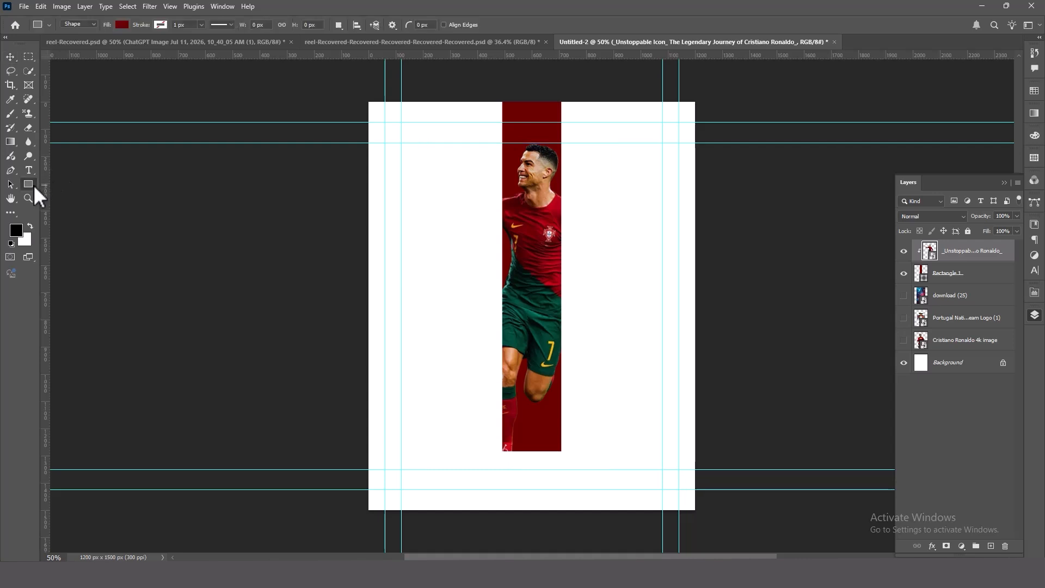
{"action": "left_click_drag", "start_coordinate": [502, 99], "coordinate": [561, 462]}
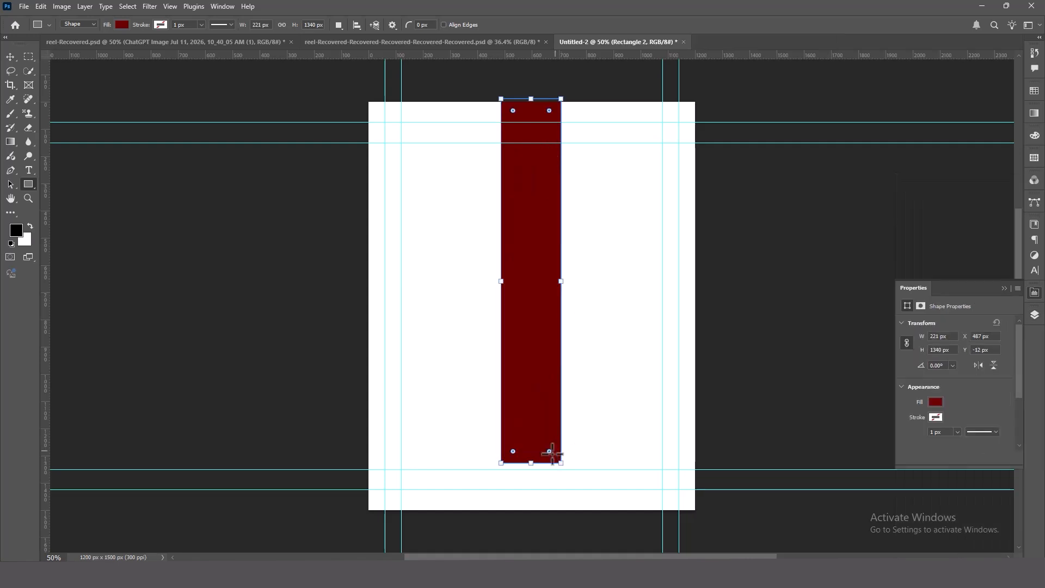
{"action": "left_click_drag", "start_coordinate": [502, 277], "coordinate": [501, 282]}
{"action": "left_click", "coordinate": [839, 250]}
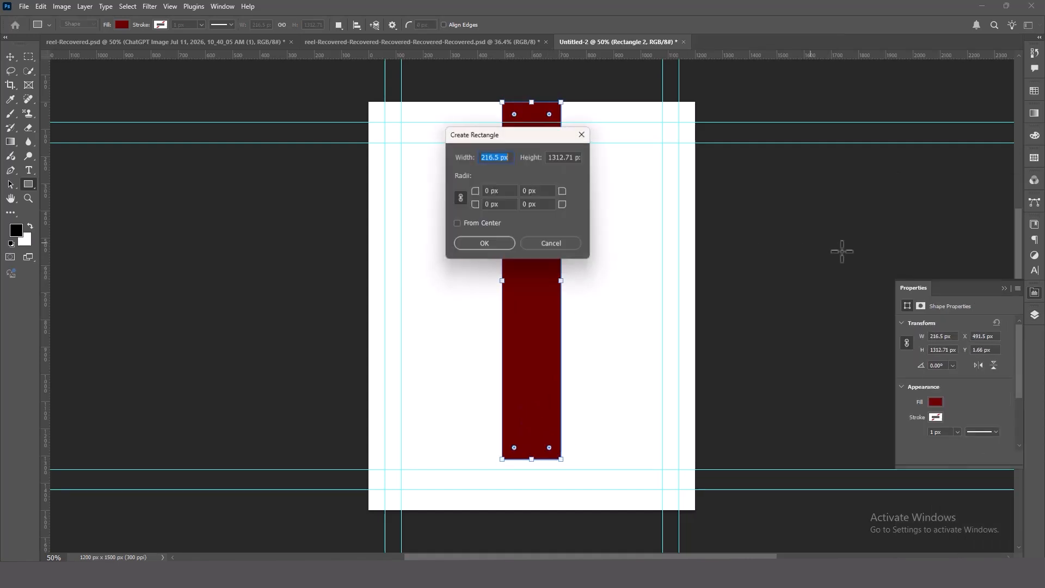
{"action": "left_click", "coordinate": [551, 243]}
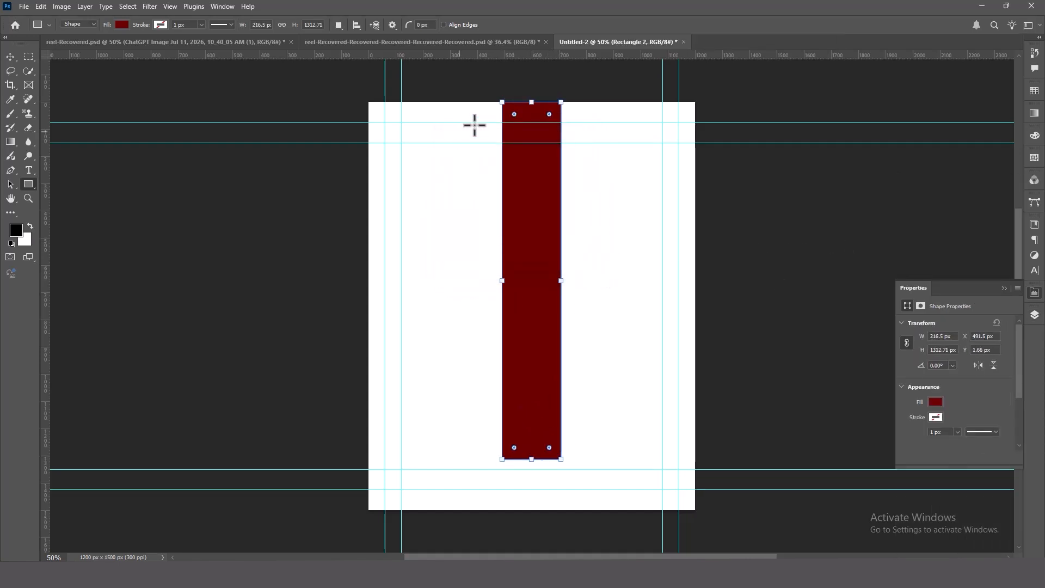
Step: Lower the covering rectangle's opacity to 60% and shorten it to about 1282 px so its bottom edge matches the strip
{"action": "left_click", "coordinate": [1034, 314]}
{"action": "left_click_drag", "start_coordinate": [978, 220], "coordinate": [958, 233]}
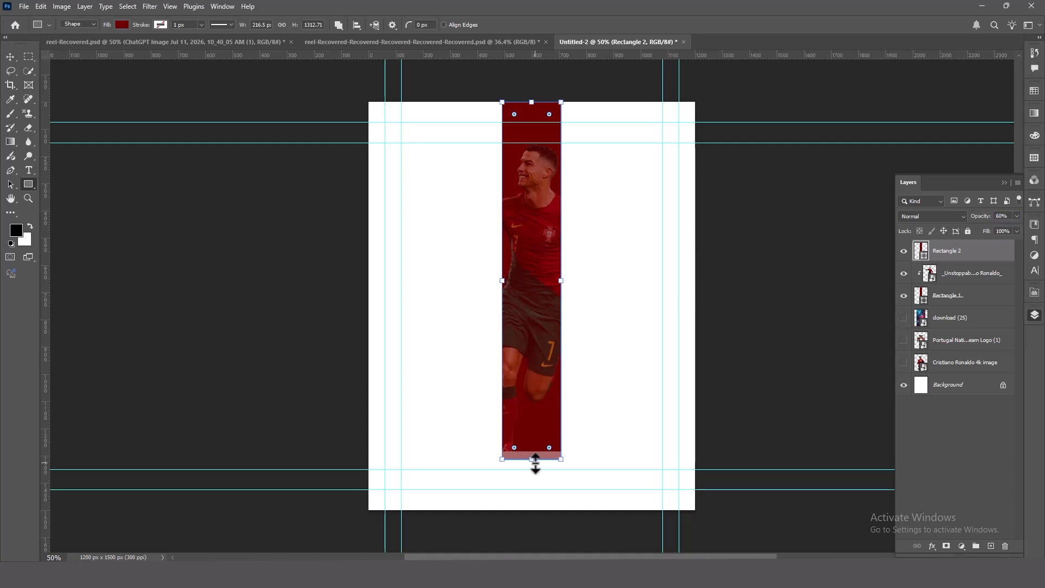
{"action": "left_click_drag", "start_coordinate": [535, 464], "coordinate": [533, 460]}
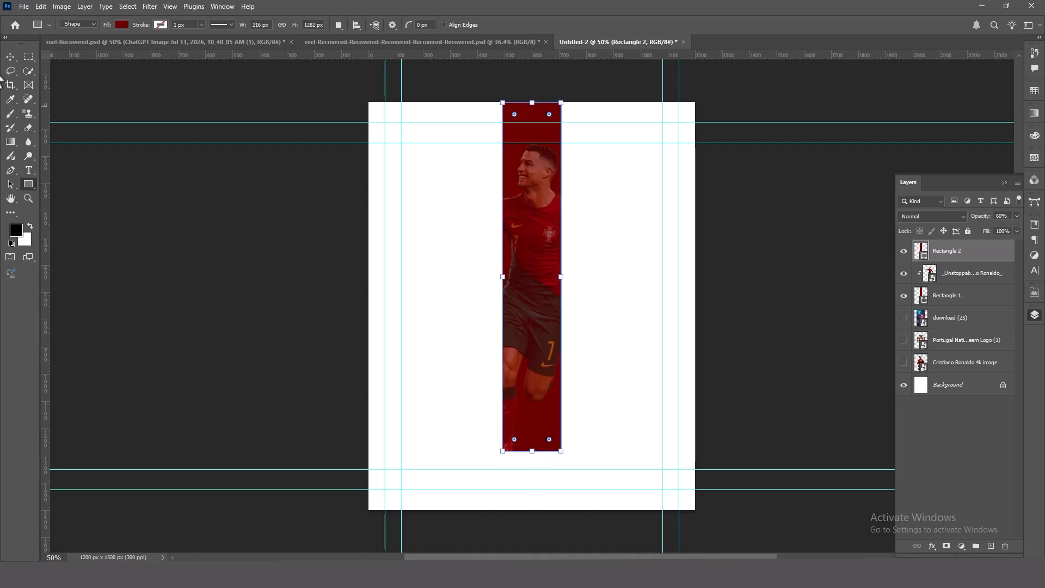
{"action": "left_click", "coordinate": [11, 57]}
{"action": "left_click", "coordinate": [282, 126]}
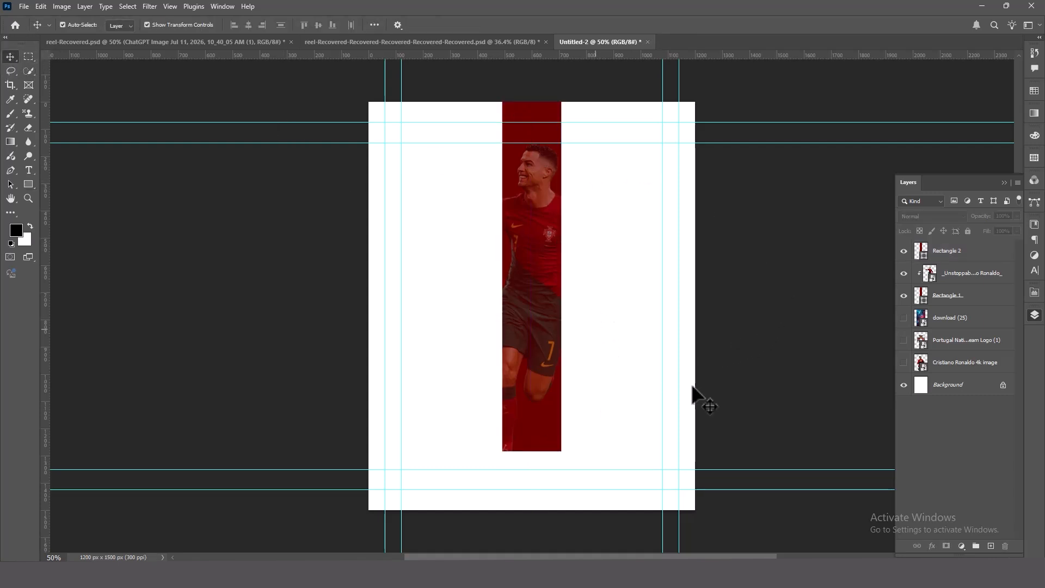
Step: Show the "Cristiano Ronaldo 4k image" layer and move it to the top of the layer stack
{"action": "left_click", "coordinate": [903, 362]}
{"action": "left_click", "coordinate": [598, 362]}
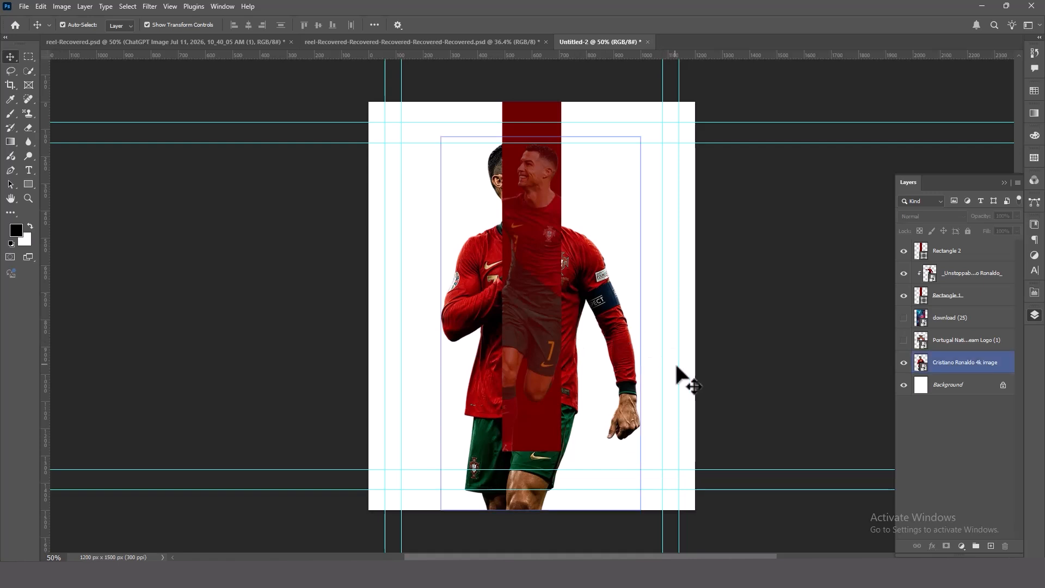
{"action": "left_click_drag", "start_coordinate": [936, 363], "coordinate": [963, 242]}
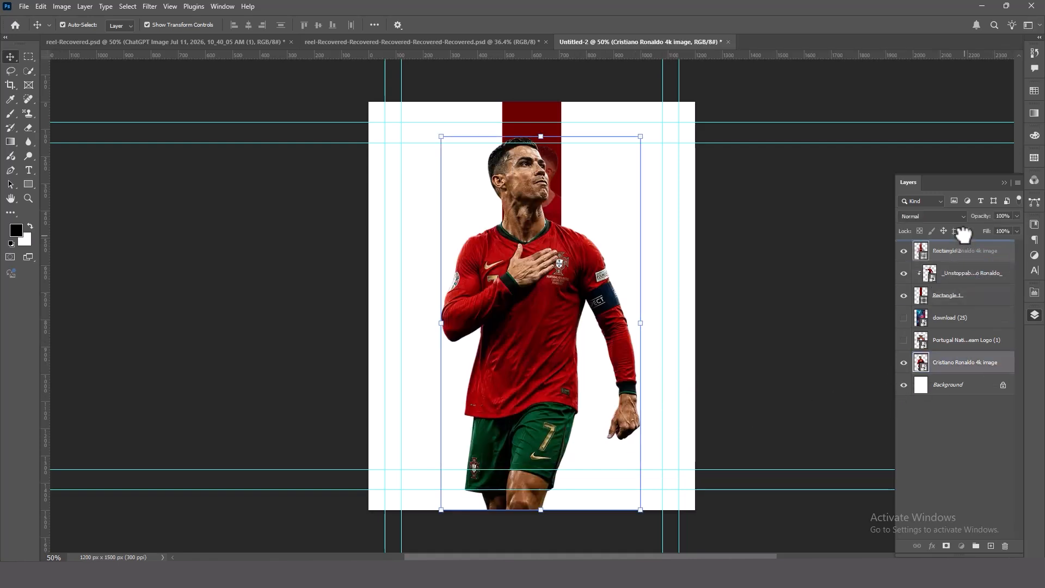
Step: Scale the front Ronaldo image down to about 23.5% and place it at the bottom centre of the canvas
{"action": "left_click_drag", "start_coordinate": [543, 136], "coordinate": [533, 261]}
{"action": "left_click_drag", "start_coordinate": [530, 376], "coordinate": [536, 327]}
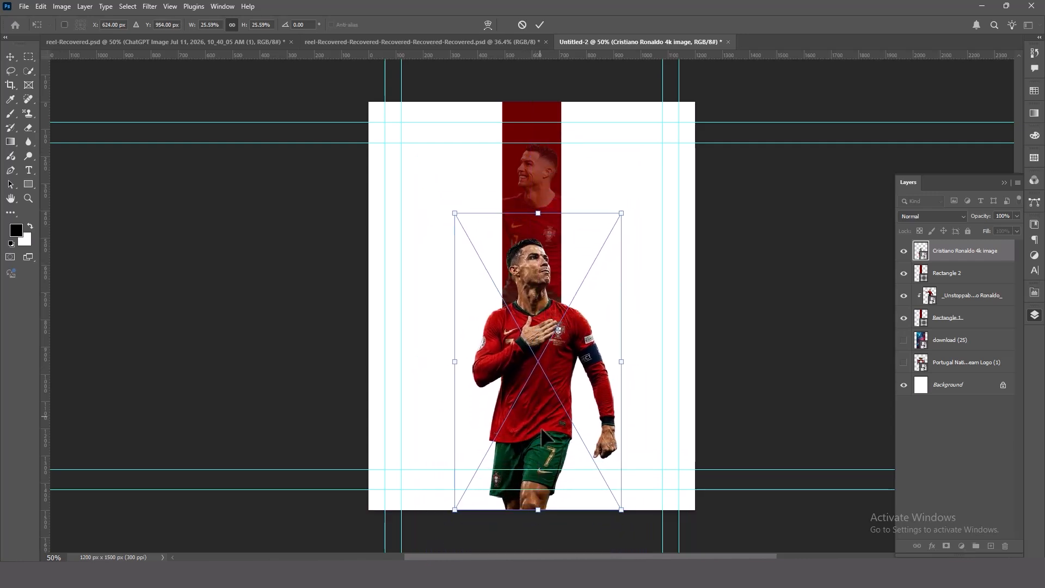
{"action": "left_click_drag", "start_coordinate": [536, 212], "coordinate": [537, 238]}
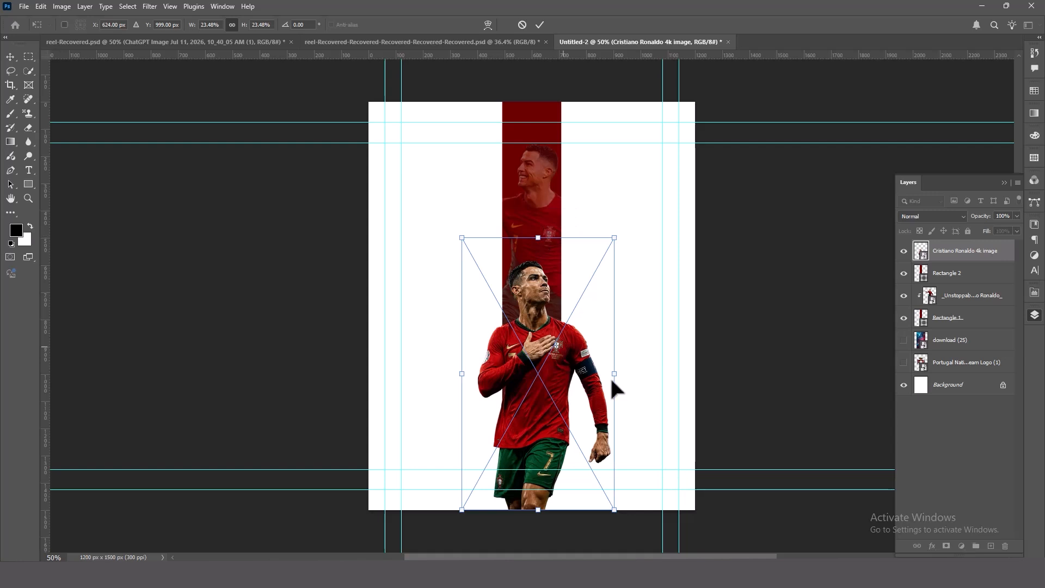
{"action": "left_click", "coordinate": [841, 382]}
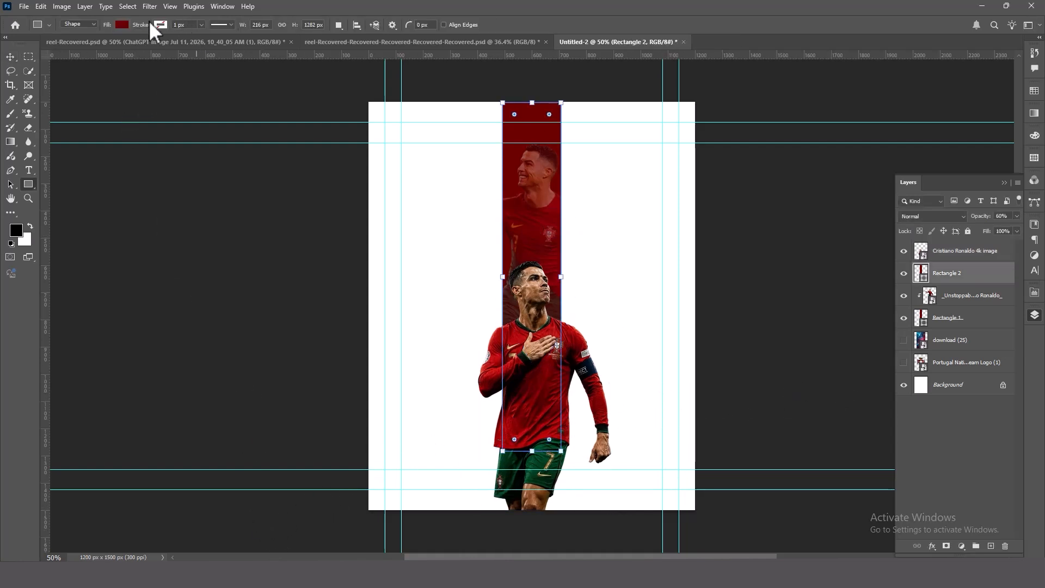
Step: Fill the 60% overlay rectangle with the red sampled from the front player's jersey (RGB 183, 10, 12)
{"action": "left_click", "coordinate": [125, 27]}
{"action": "left_click", "coordinate": [189, 46]}
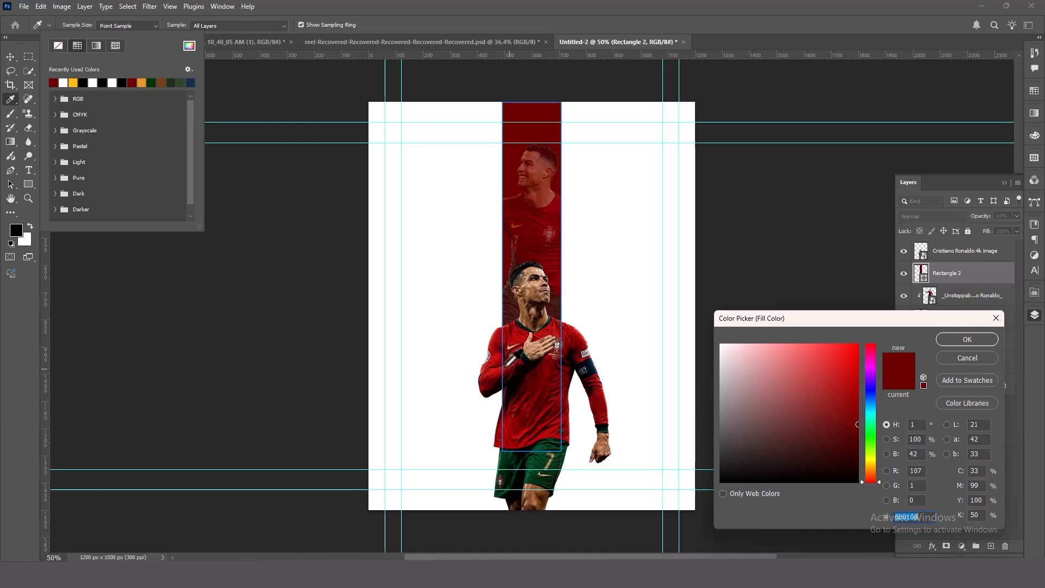
{"action": "left_click", "coordinate": [500, 359]}
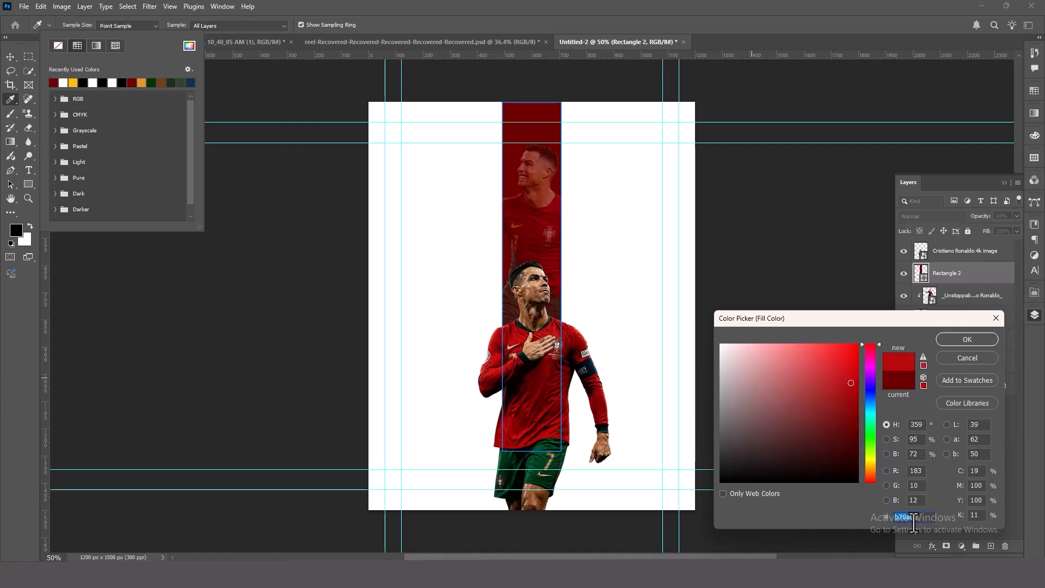
{"action": "left_click", "coordinate": [948, 339]}
{"action": "key", "text": "v"}
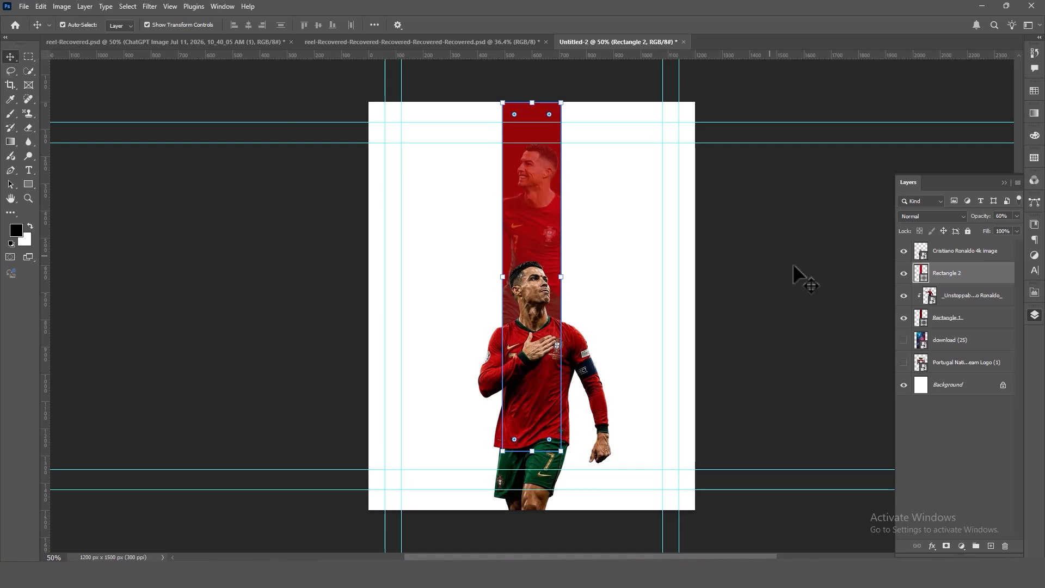
Step: Fill the base strip rectangle beneath the clipped photo with the jersey red, hex b70a0c
{"action": "left_click", "coordinate": [938, 320]}
{"action": "left_click", "coordinate": [28, 184]}
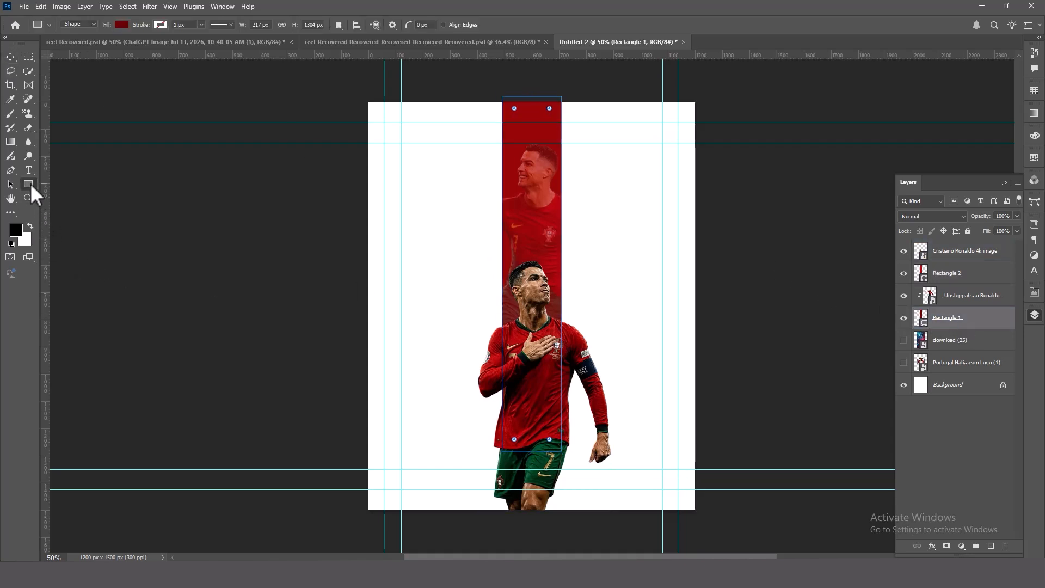
{"action": "left_click", "coordinate": [122, 24]}
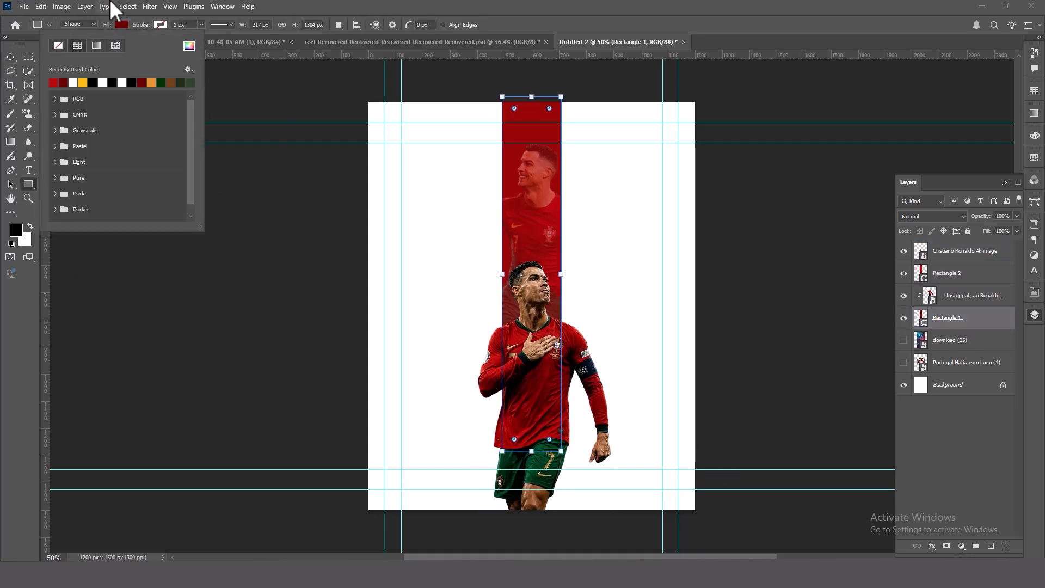
{"action": "left_click", "coordinate": [121, 24]}
{"action": "left_click", "coordinate": [123, 24]}
{"action": "left_click", "coordinate": [123, 24]}
{"action": "left_click", "coordinate": [122, 24]}
{"action": "left_click", "coordinate": [184, 49]}
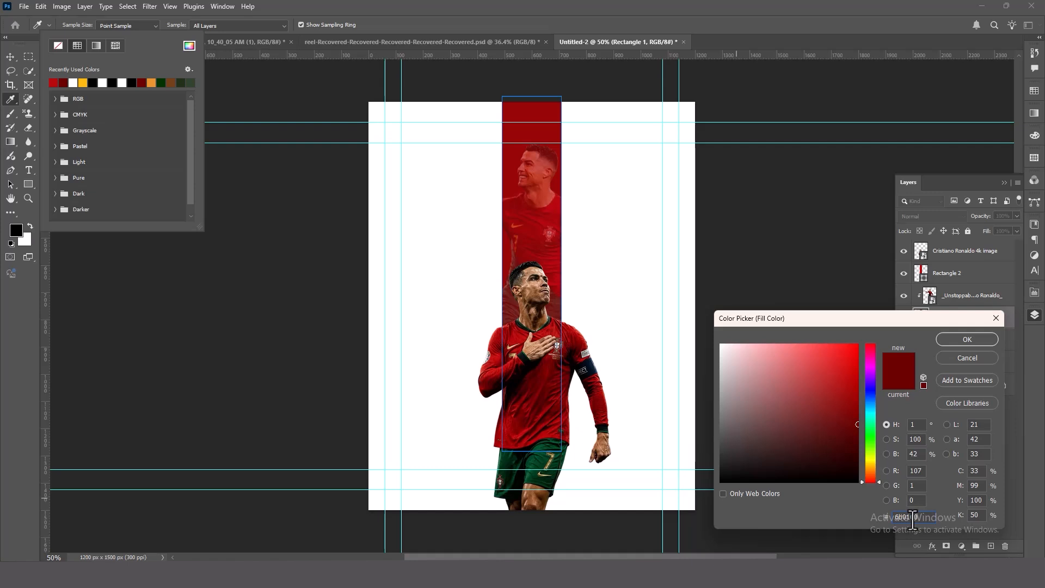
{"action": "type", "text": "b70a0c"}
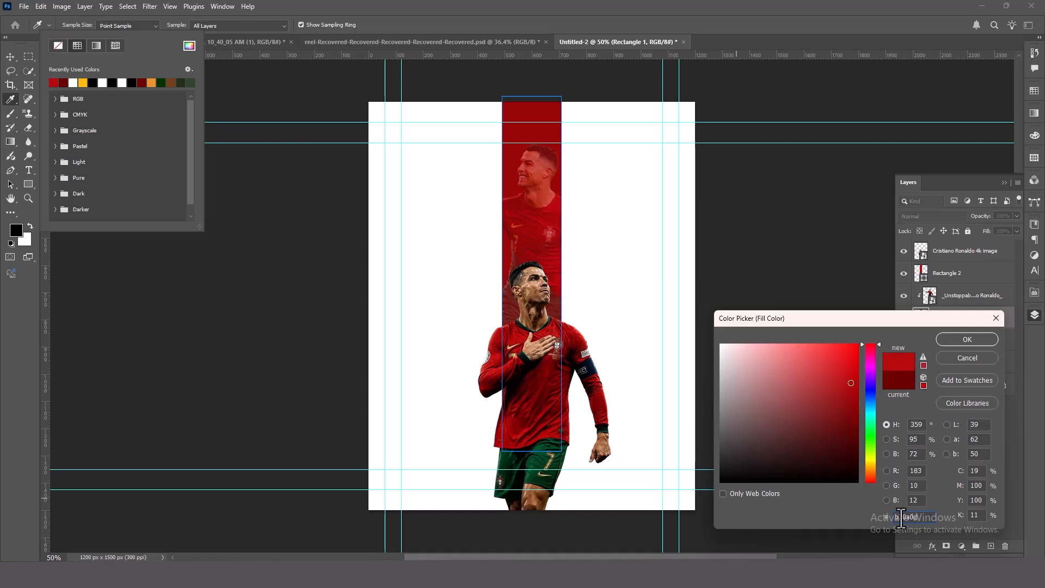
{"action": "left_click", "coordinate": [952, 341]}
{"action": "left_click", "coordinate": [10, 57]}
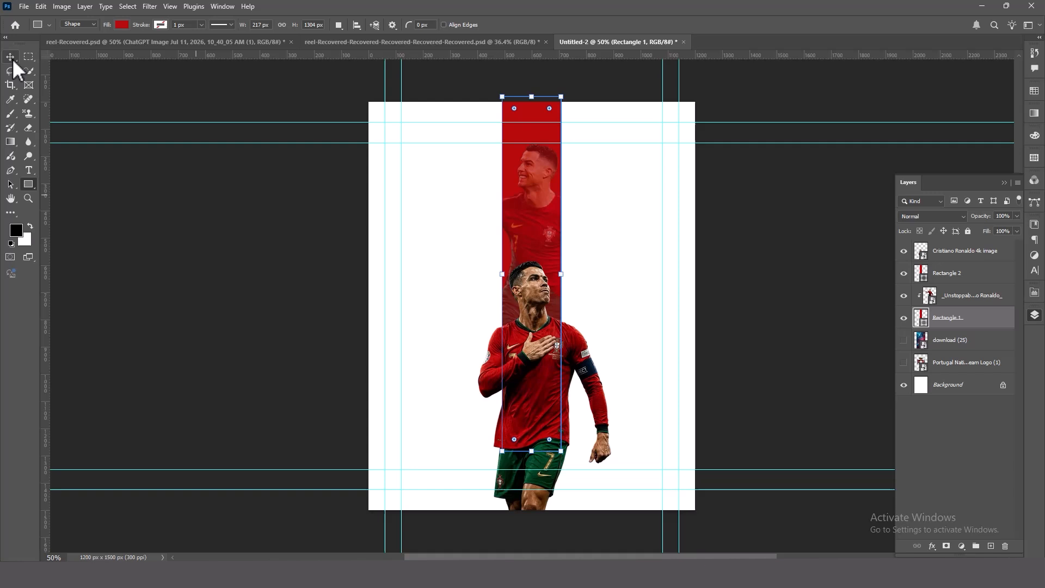
{"action": "left_click", "coordinate": [341, 312]}
Step: Move the clipped player photo about 100 px down inside the red strip
{"action": "left_click", "coordinate": [543, 227]}
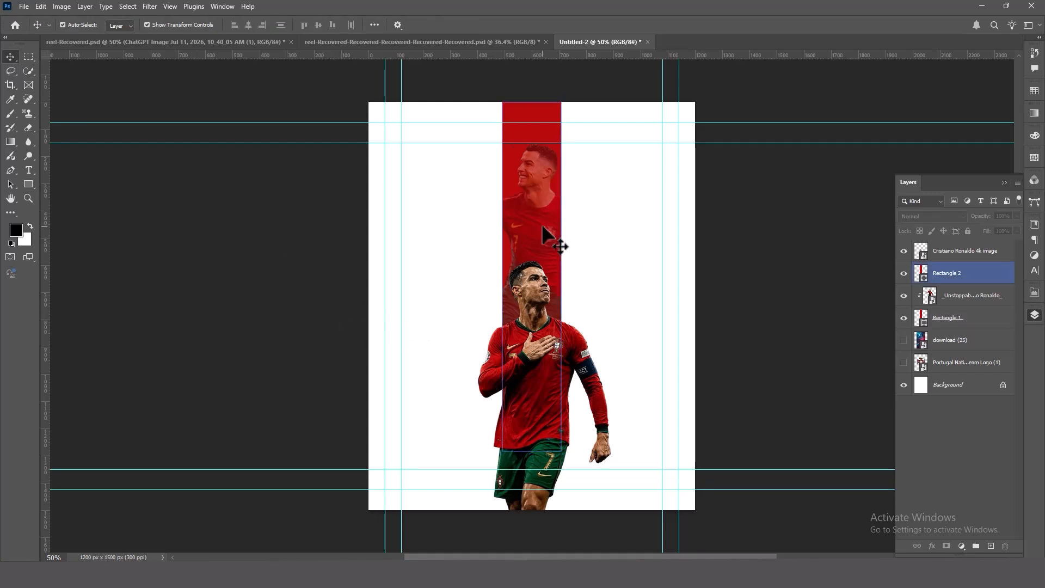
{"action": "left_click", "coordinate": [974, 296]}
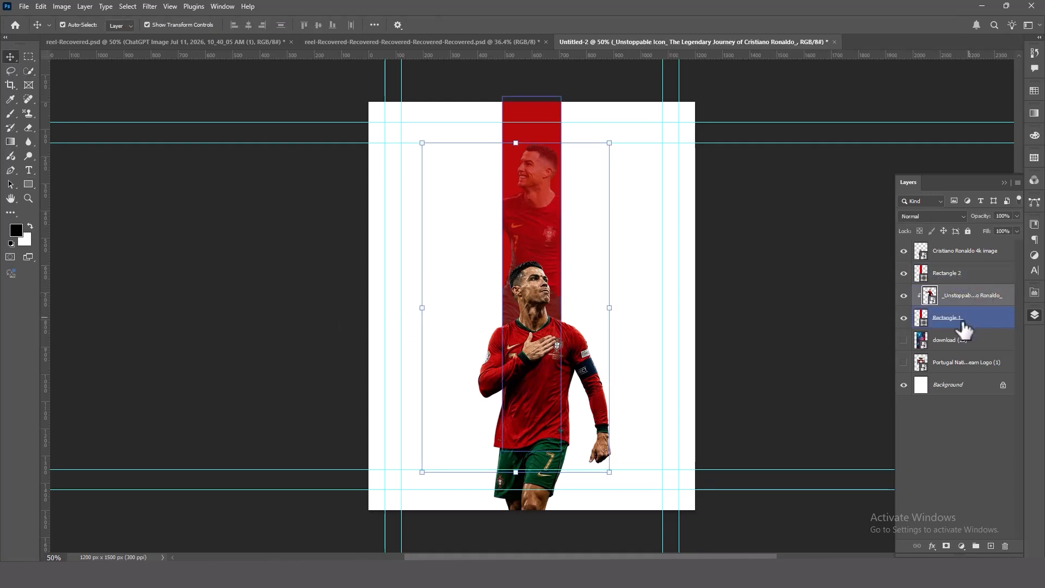
{"action": "key", "text": "shift+Down"}
{"action": "key", "text": "shift+Down"}
{"action": "key", "text": "shift+Down"}
{"action": "key", "text": "shift+Down"}
{"action": "key", "text": "shift+Down"}
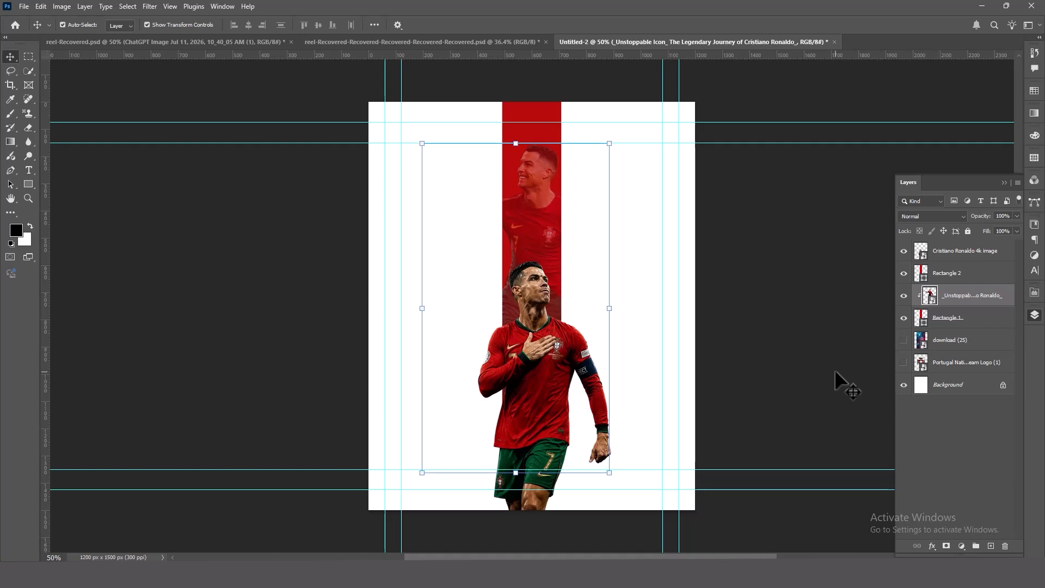
{"action": "key", "text": "shift+Down"}
{"action": "key", "text": "shift+Down"}
{"action": "key", "text": "shift+Down"}
{"action": "key", "text": "shift+Down"}
{"action": "key", "text": "shift+Down"}
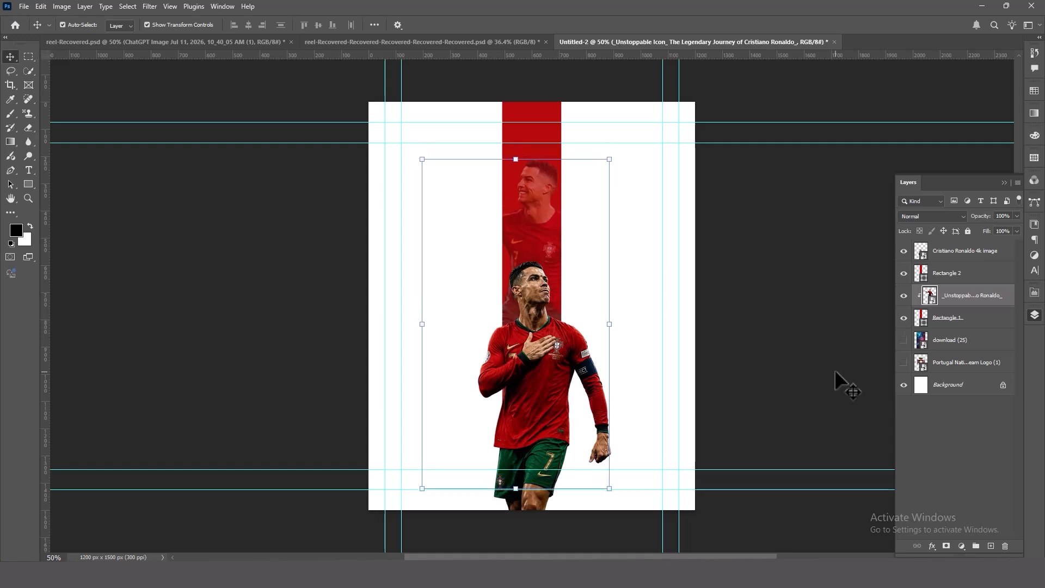
{"action": "key", "text": "Down"}
{"action": "key", "text": "Down"}
{"action": "key", "text": "Down"}
{"action": "key", "text": "Down"}
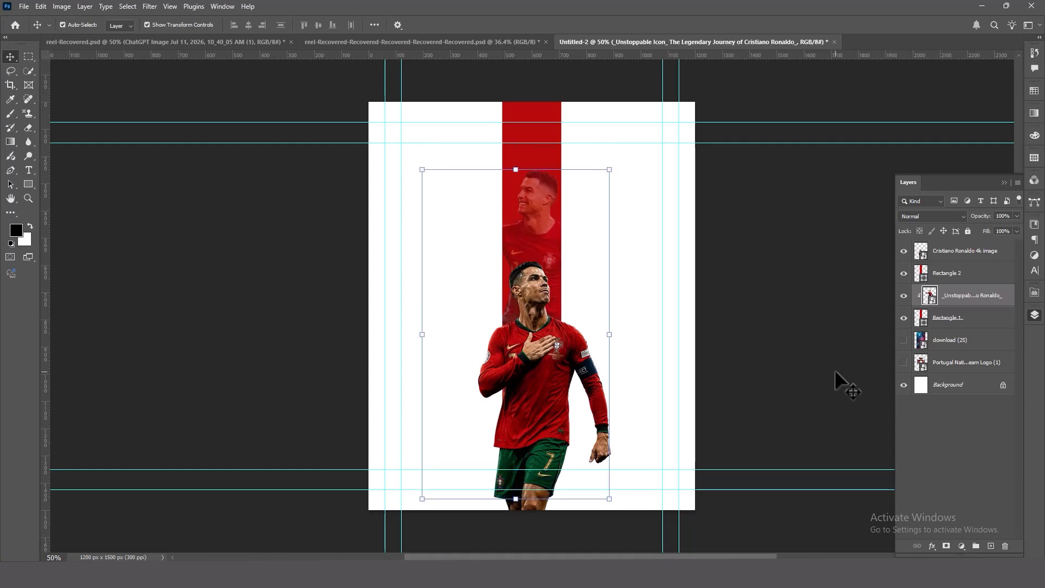
{"action": "left_click", "coordinate": [759, 362]}
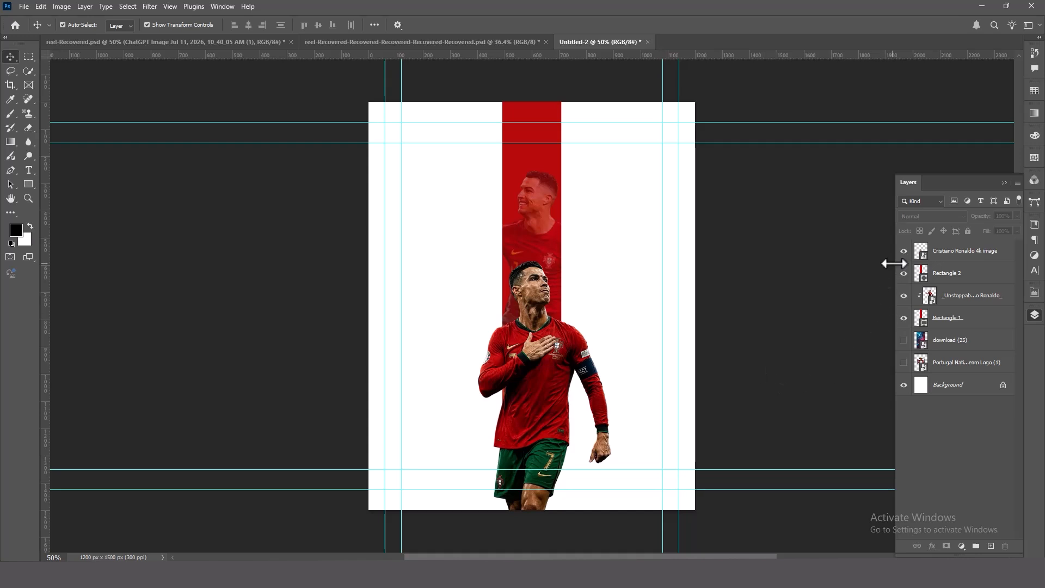
Step: Show the Portugal team logo, scale it to 7.57% and place it in the canvas's upper-left corner at X 120, Y 166 px
{"action": "left_click", "coordinate": [903, 362]}
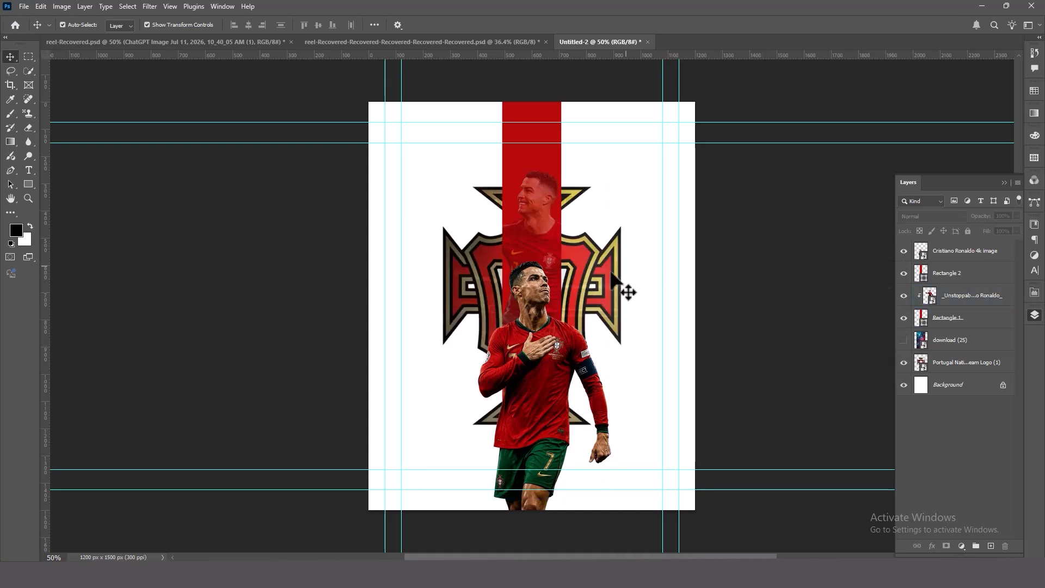
{"action": "left_click", "coordinate": [617, 296]}
{"action": "key", "text": "ctrl+t"}
{"action": "left_click_drag", "start_coordinate": [609, 306], "coordinate": [554, 306]}
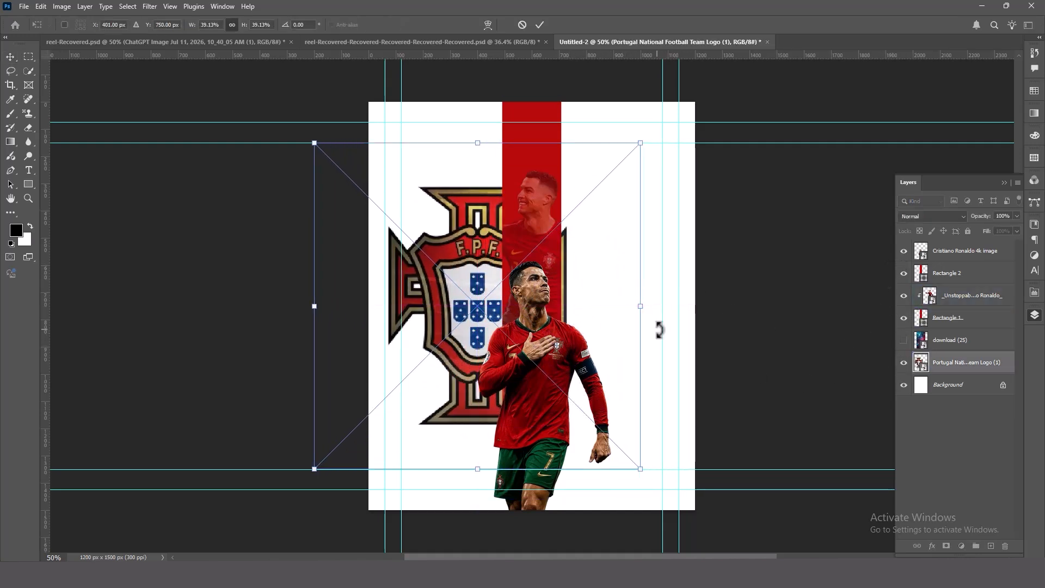
{"action": "left_click_drag", "start_coordinate": [640, 309], "coordinate": [420, 151]}
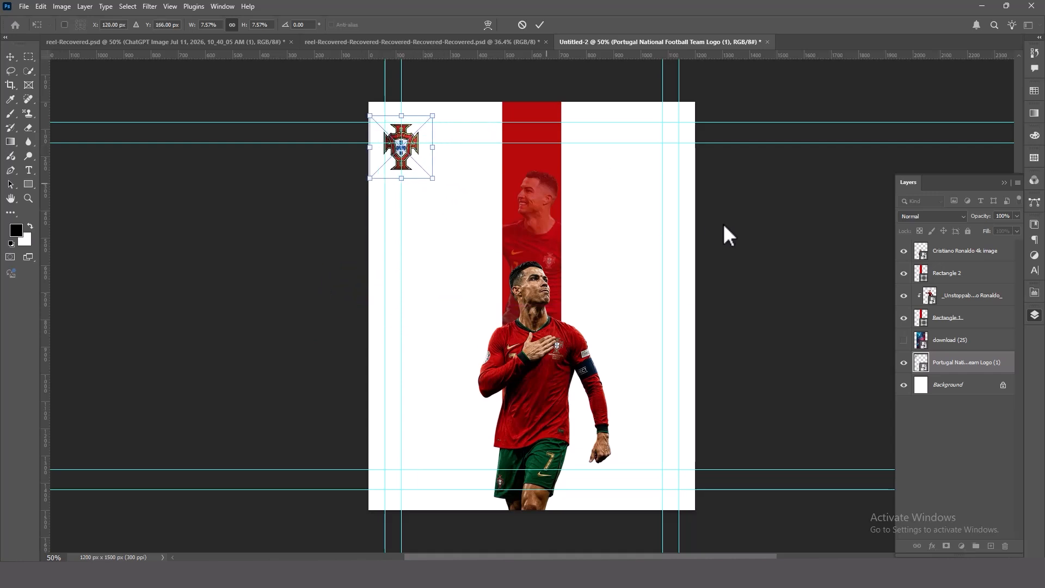
{"action": "key", "text": "Return"}
{"action": "left_click", "coordinate": [789, 303]}
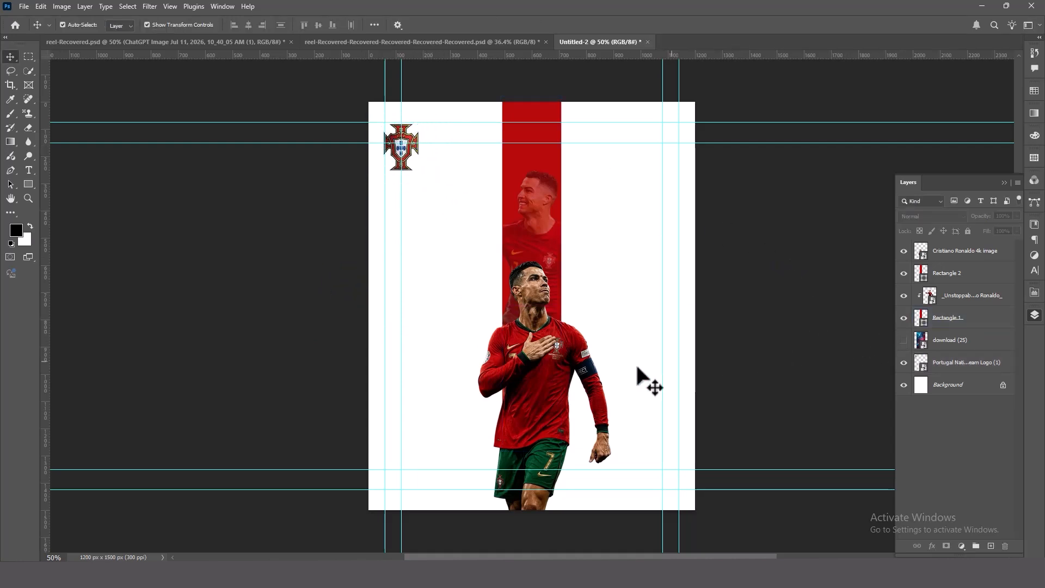
Step: Show the "download (25)" nebula image, move it to the top of the layer stack and scale it to 42.67% to cover the canvas
{"action": "left_click", "coordinate": [559, 385]}
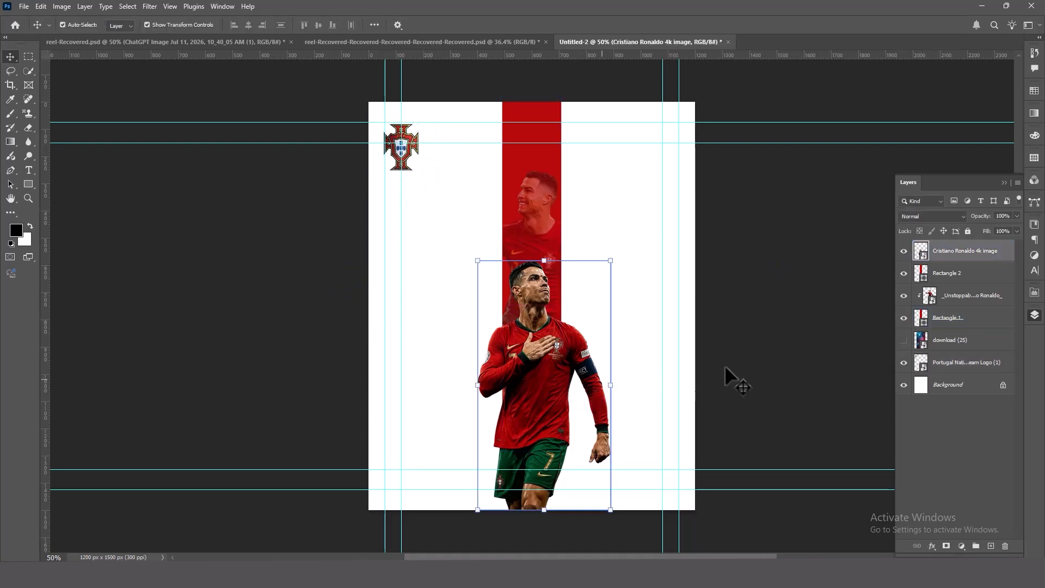
{"action": "left_click", "coordinate": [903, 340]}
{"action": "left_click", "coordinate": [659, 338]}
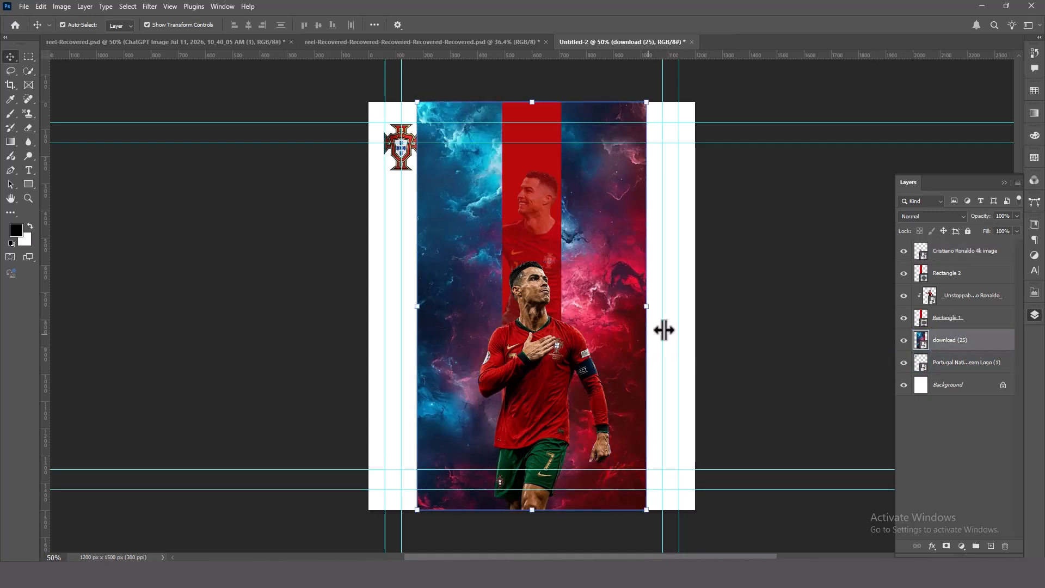
{"action": "left_click_drag", "start_coordinate": [644, 310], "coordinate": [693, 308]}
{"action": "left_click_drag", "start_coordinate": [942, 344], "coordinate": [941, 239]}
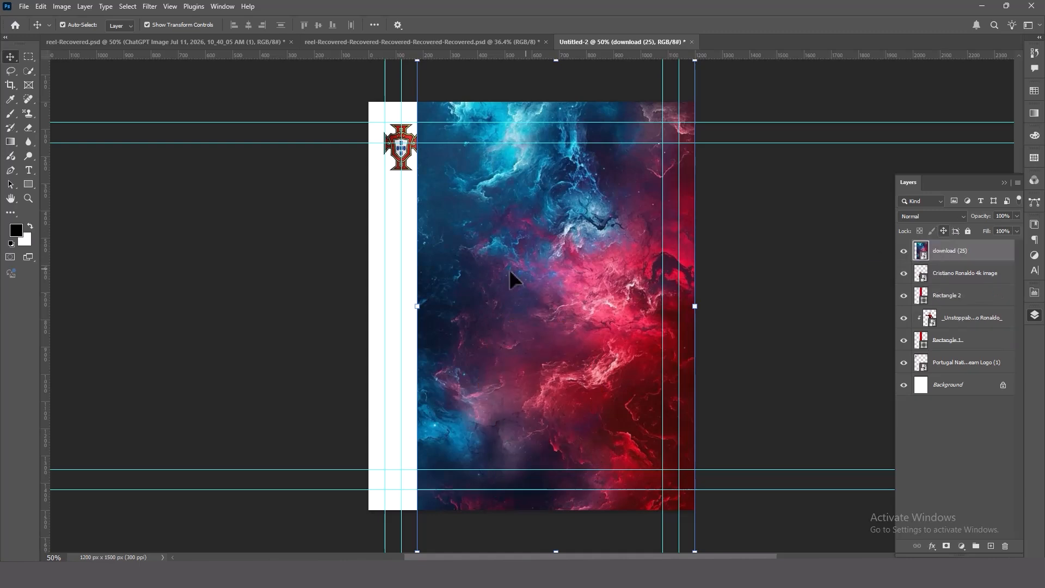
{"action": "left_click_drag", "start_coordinate": [417, 306], "coordinate": [371, 311]}
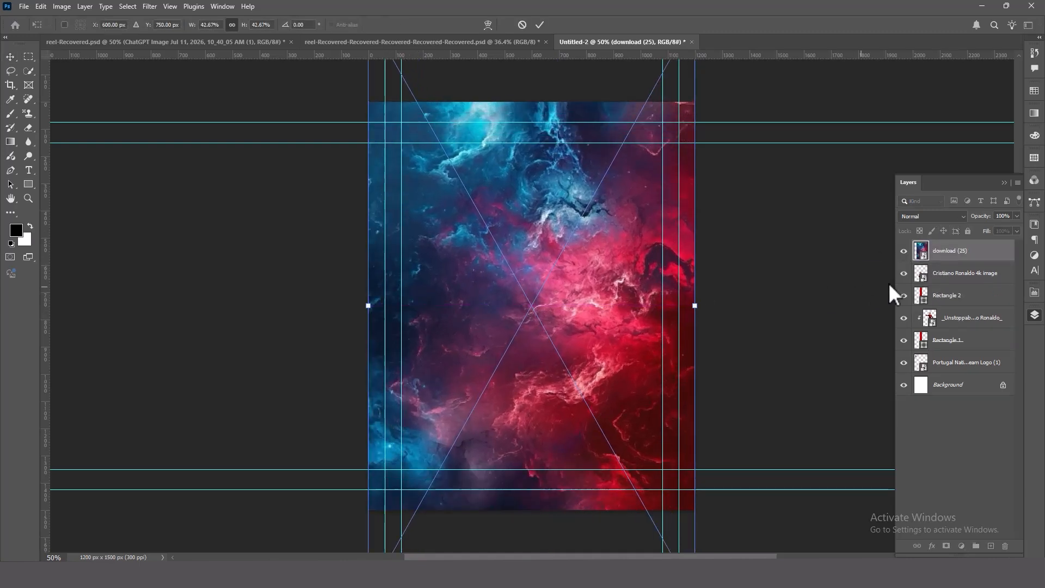
{"action": "key", "text": "Return"}
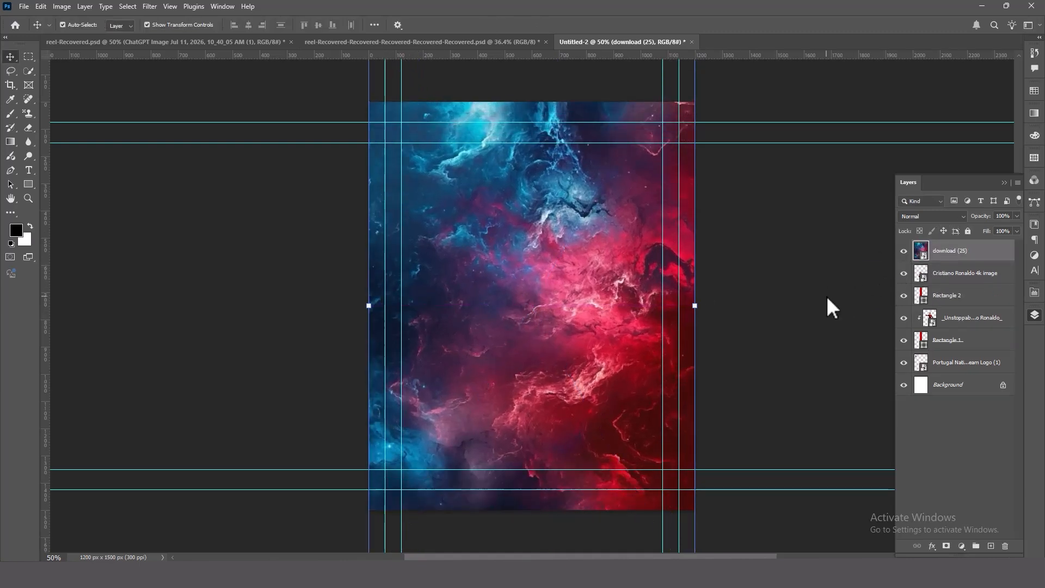
Step: Set the nebula image layer's blend mode to Soft Light
{"action": "left_click", "coordinate": [934, 218]}
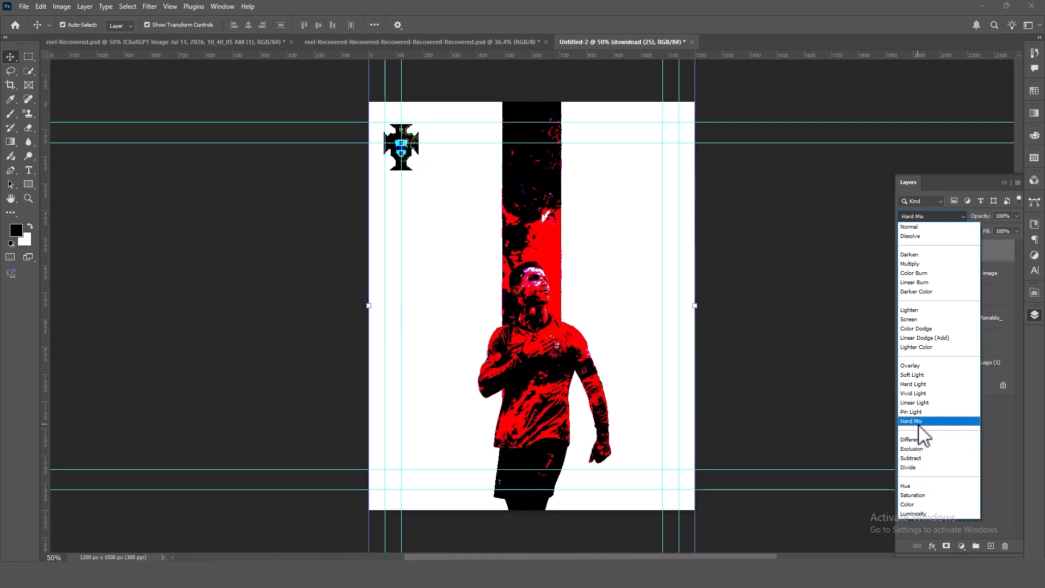
{"action": "left_click", "coordinate": [912, 375]}
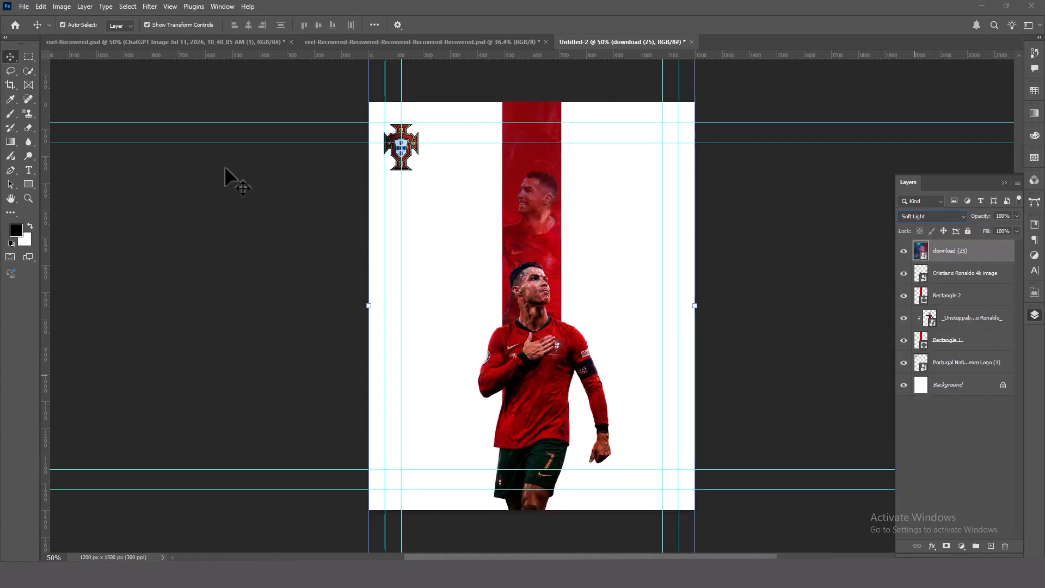
{"action": "left_click", "coordinate": [763, 406]}
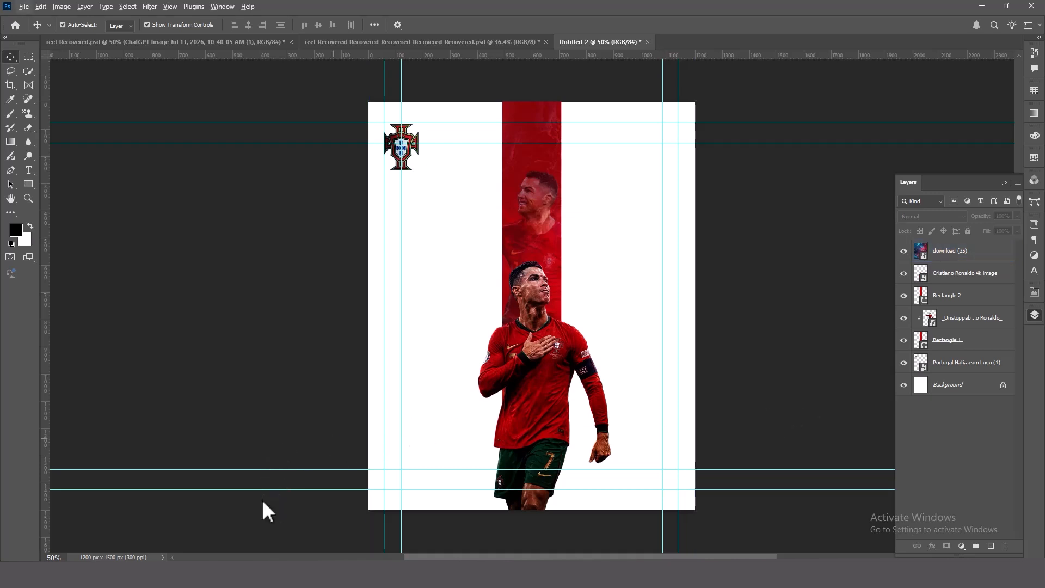
Step: Add the text "CRISTIANO RONALDO" below the logo and colour it with red sampled from the strip (RGB 169, 4, 8)
{"action": "key", "text": "t"}
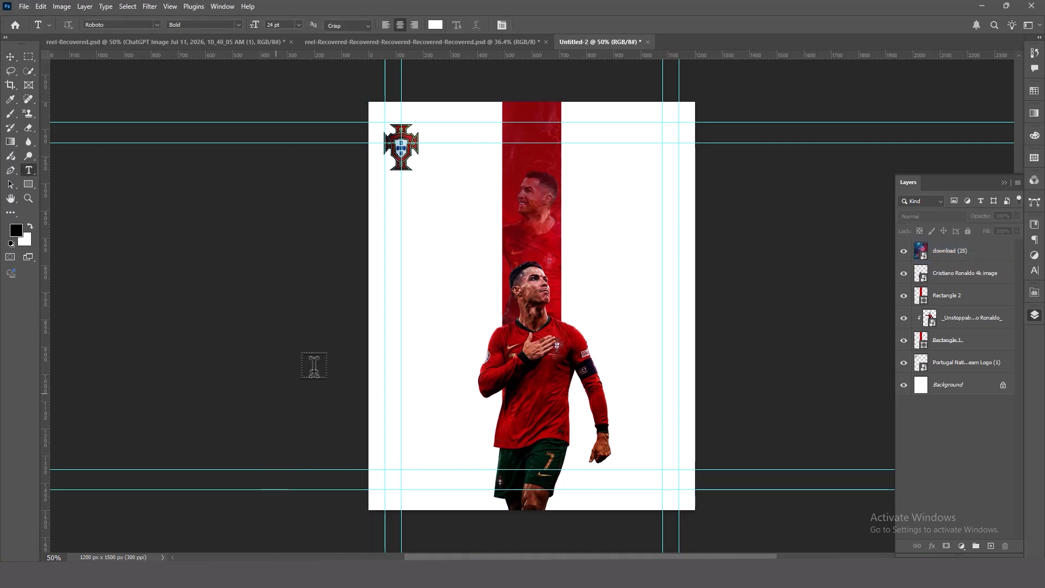
{"action": "left_click", "coordinate": [463, 216]}
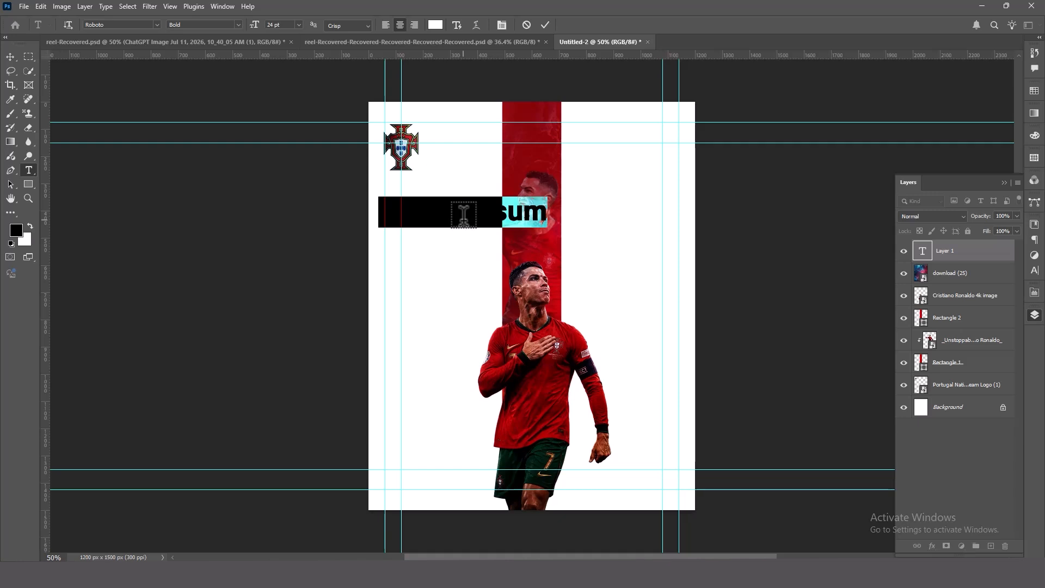
{"action": "key", "text": "ctrl+v"}
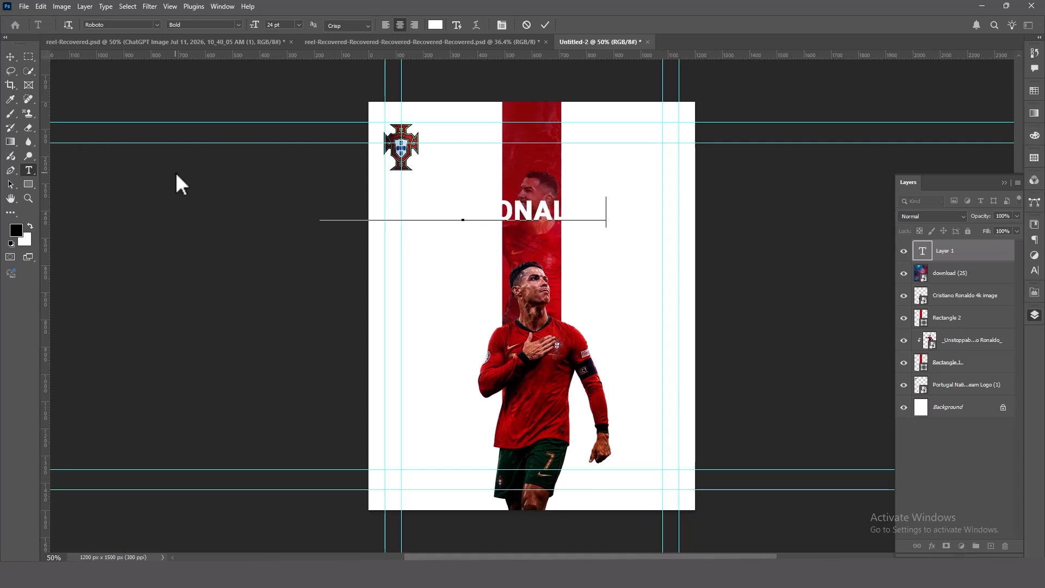
{"action": "key", "text": "ctrl+a"}
{"action": "left_click", "coordinate": [439, 24]}
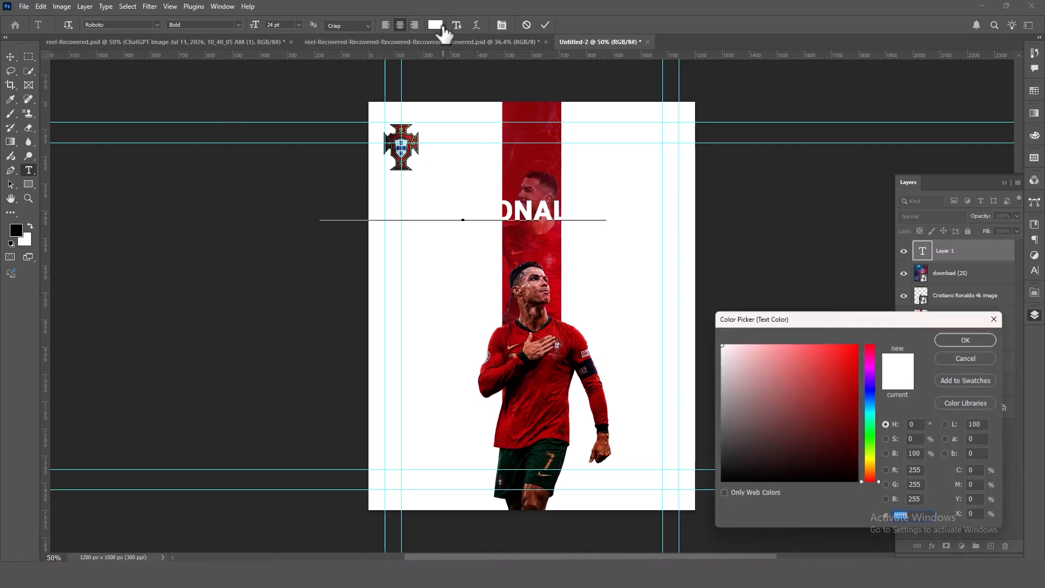
{"action": "left_click", "coordinate": [557, 299]}
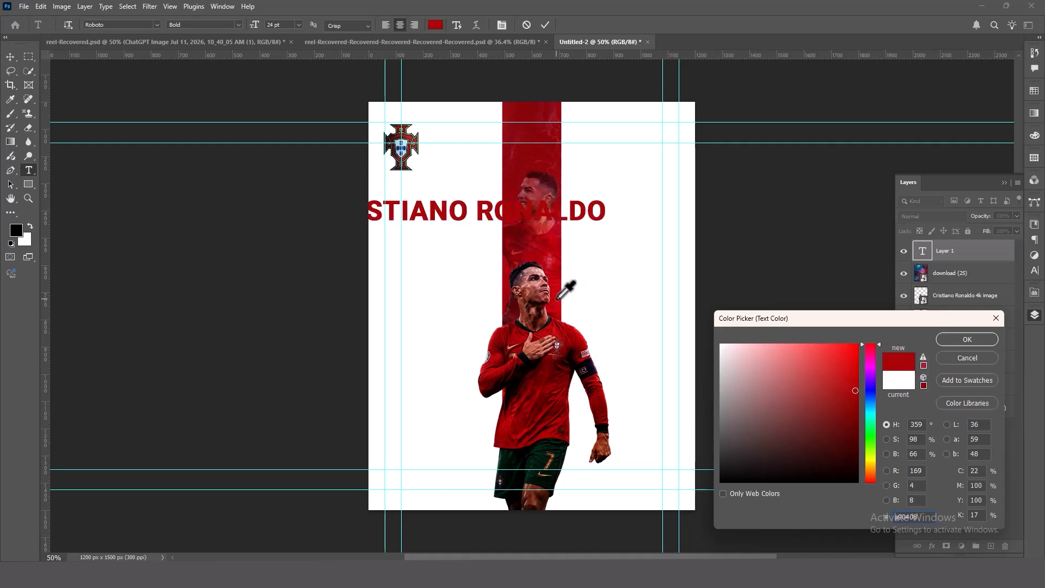
{"action": "left_click", "coordinate": [971, 340]}
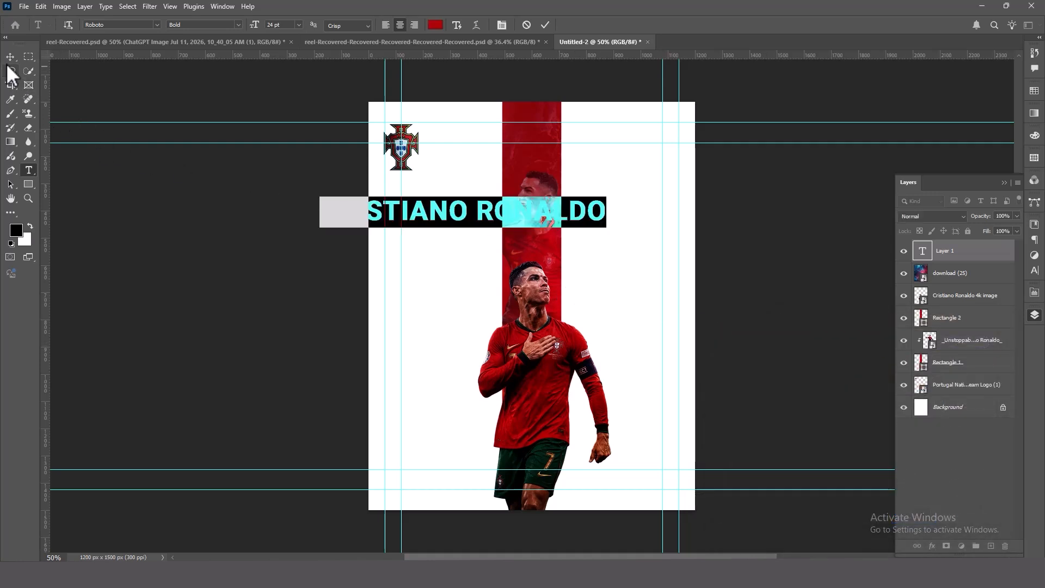
Step: Break the title onto two lines between "CRISTIANO" and "RONALDO"
{"action": "left_click", "coordinate": [439, 214]}
{"action": "left_click", "coordinate": [476, 211]}
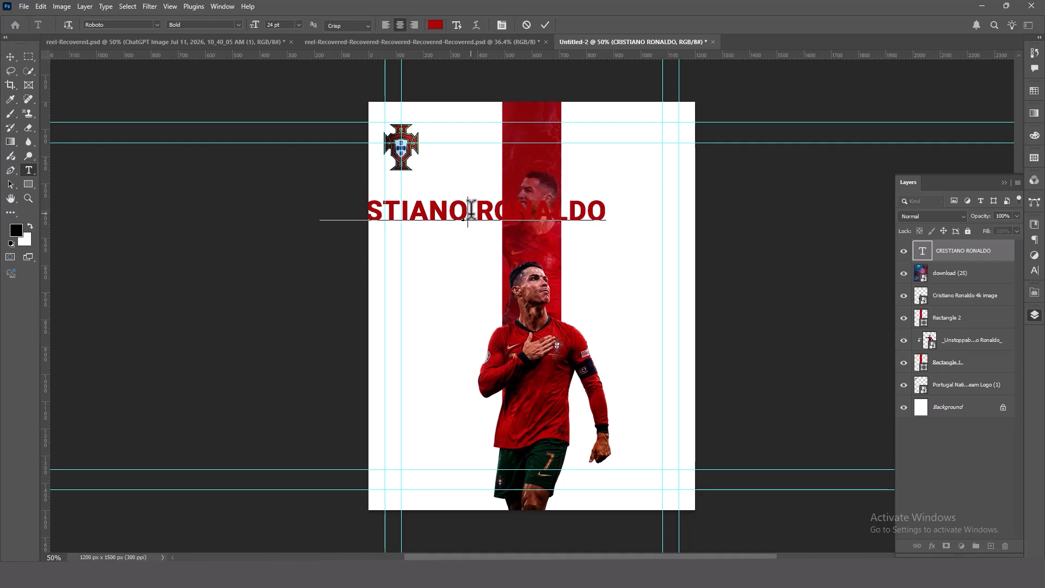
{"action": "key", "text": "Return"}
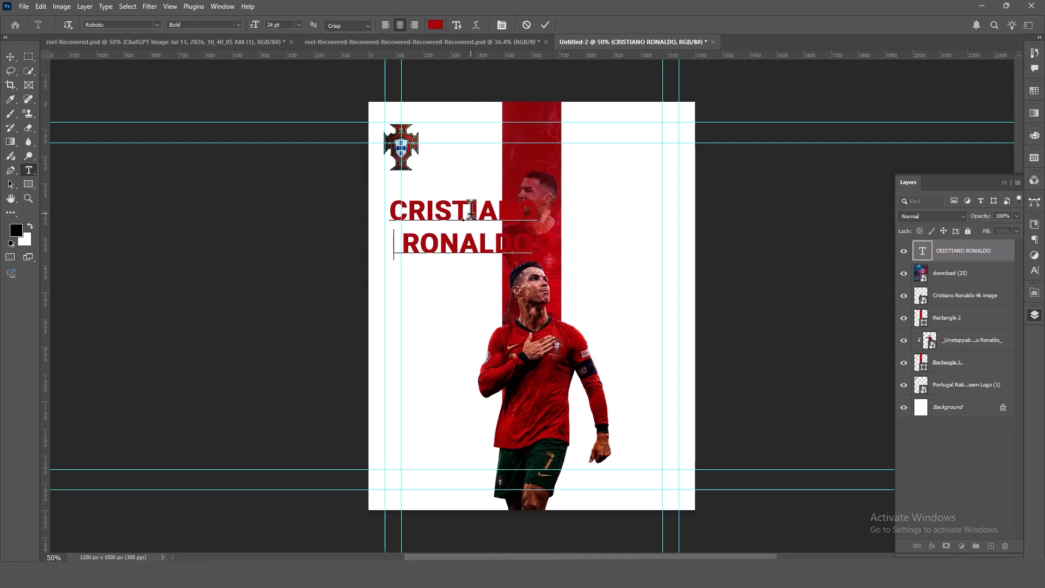
Step: Set the title's font to Akira Expanded Super Bold and move the title to the top of the canvas, beside the logo
{"action": "key", "text": "ctrl+a"}
{"action": "left_click", "coordinate": [145, 24]}
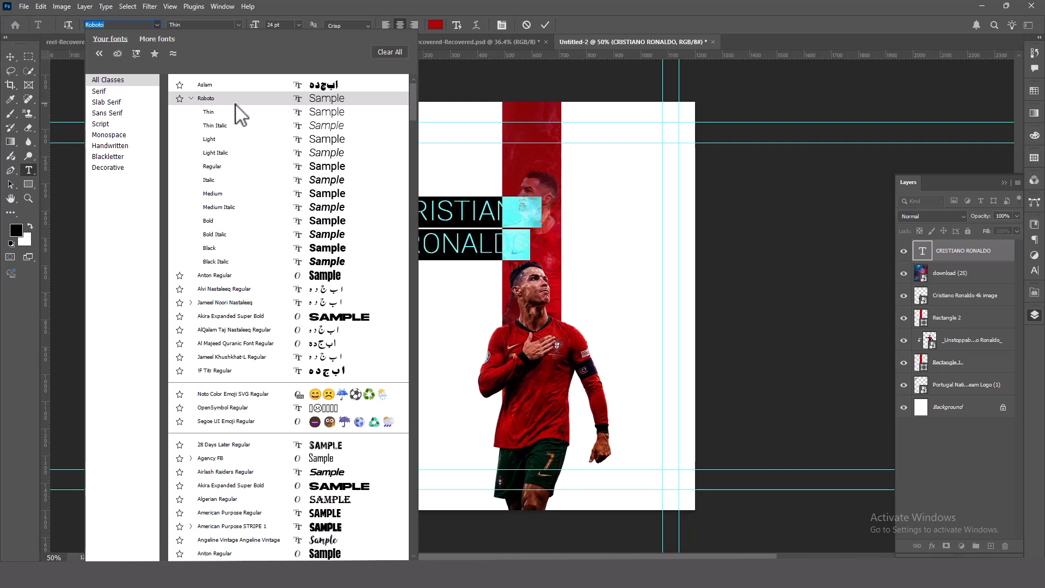
{"action": "left_click", "coordinate": [272, 316]}
{"action": "left_click", "coordinate": [9, 58]}
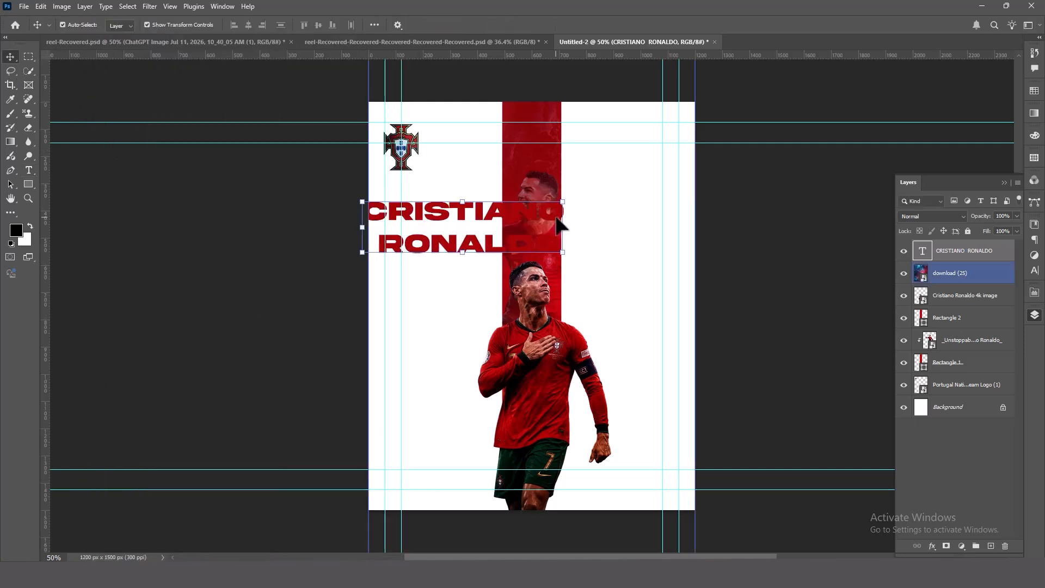
{"action": "left_click_drag", "start_coordinate": [517, 226], "coordinate": [599, 143]}
Step: Try to shift the two red strip rectangles and their clipped photo slightly down together
{"action": "left_click", "coordinate": [959, 309]}
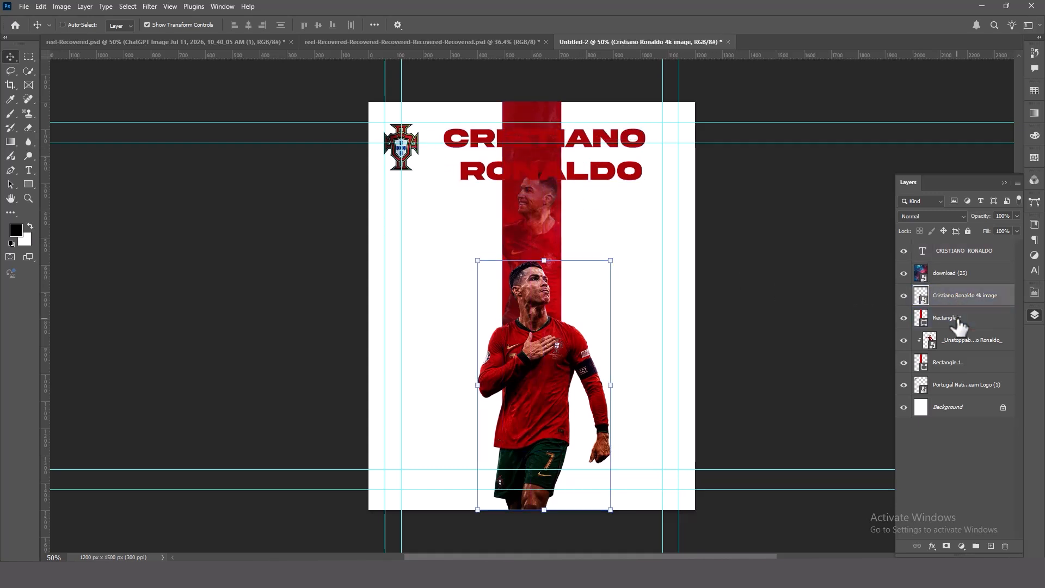
{"action": "left_click", "coordinate": [941, 320], "text": "shift"}
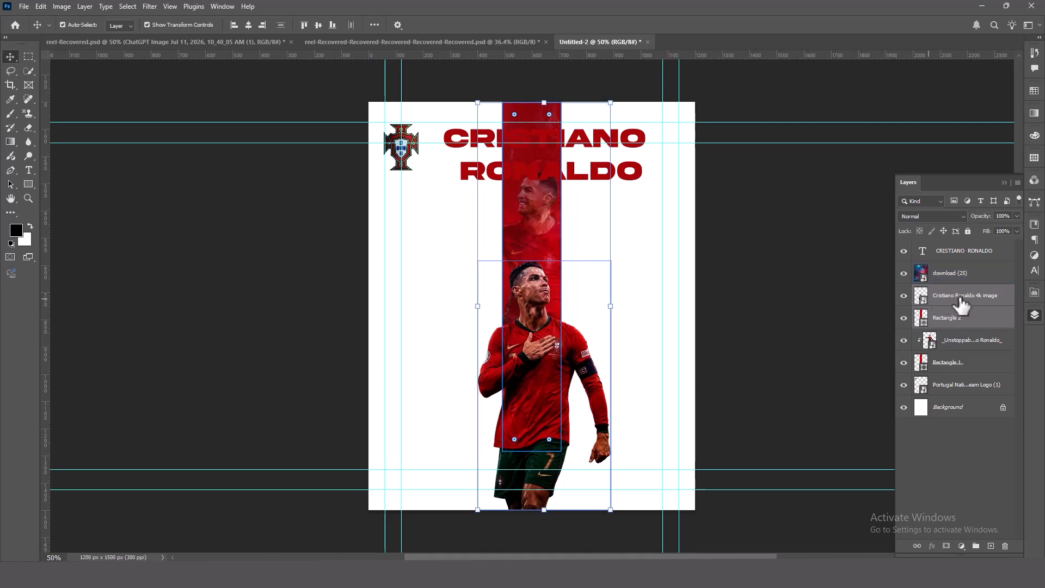
{"action": "left_click", "coordinate": [840, 316]}
{"action": "left_click", "coordinate": [950, 321]}
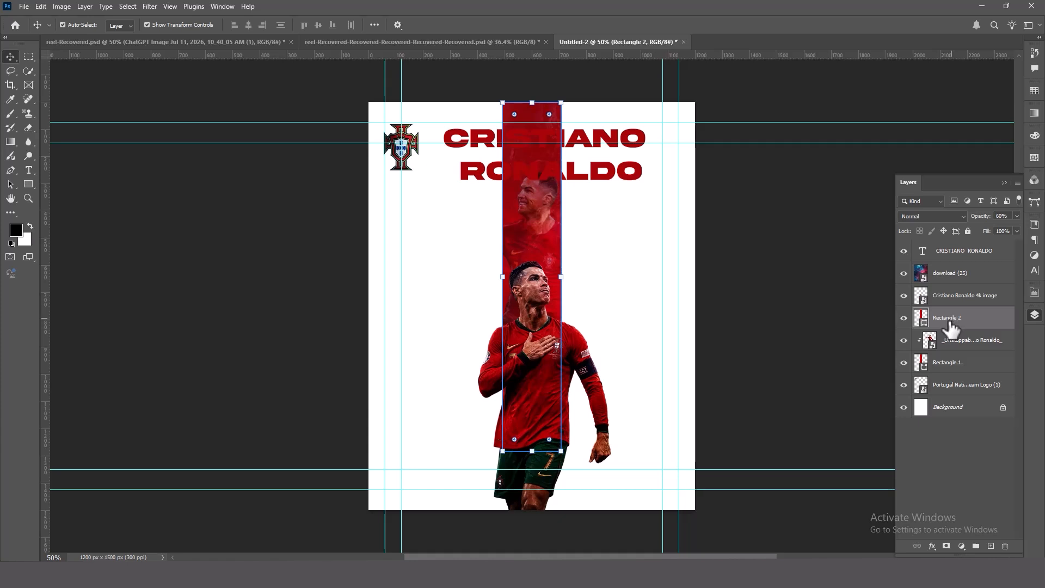
{"action": "left_click", "coordinate": [952, 340], "text": "ctrl"}
{"action": "left_click", "coordinate": [948, 363], "text": "ctrl"}
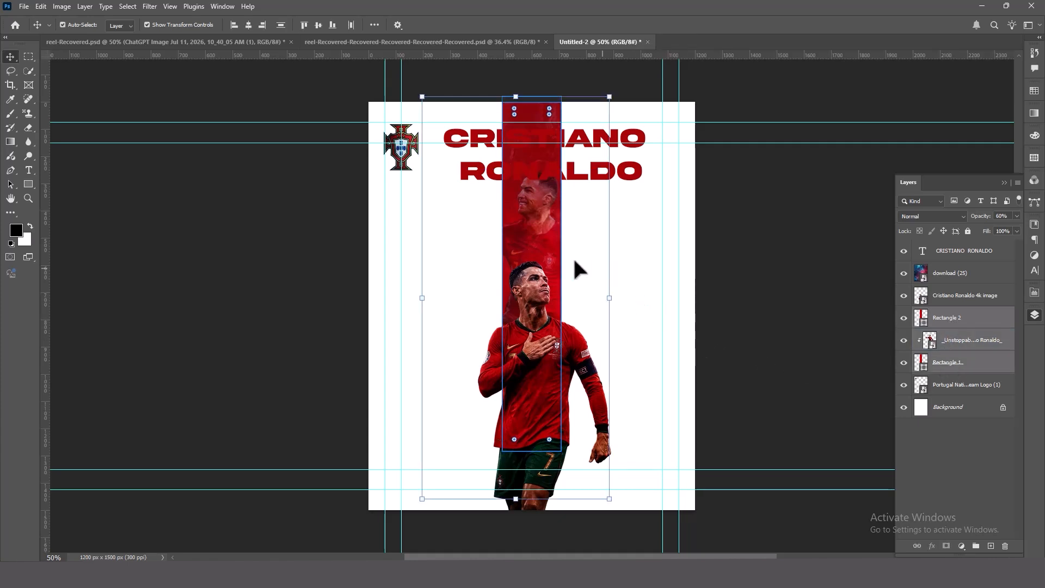
{"action": "left_click_drag", "start_coordinate": [533, 230], "coordinate": [533, 237]}
{"action": "left_click", "coordinate": [783, 280]}
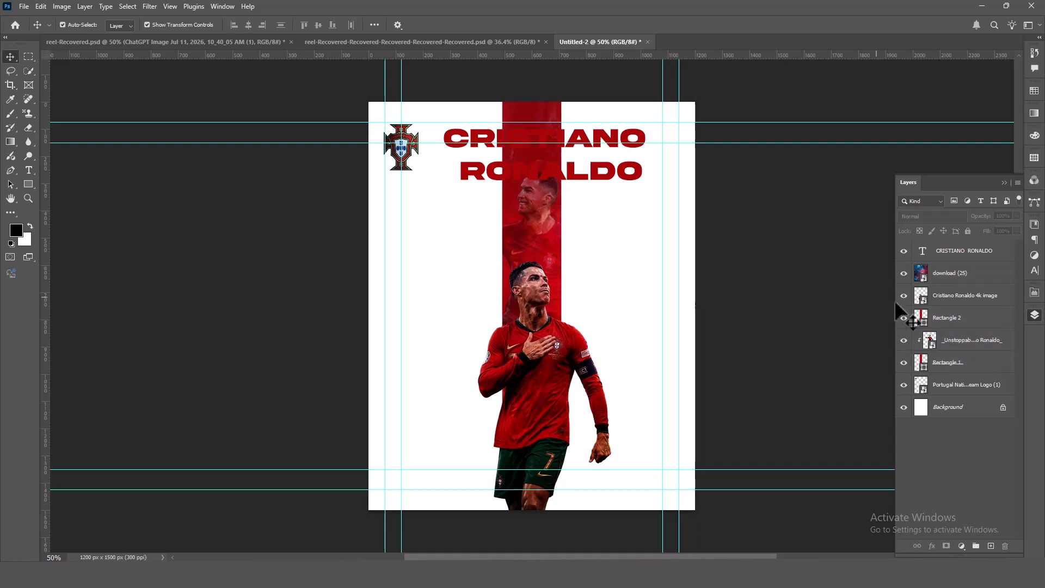
Step: Nudge only the photo clipped inside the red strip down until its face sits just below the title
{"action": "left_click", "coordinate": [952, 345]}
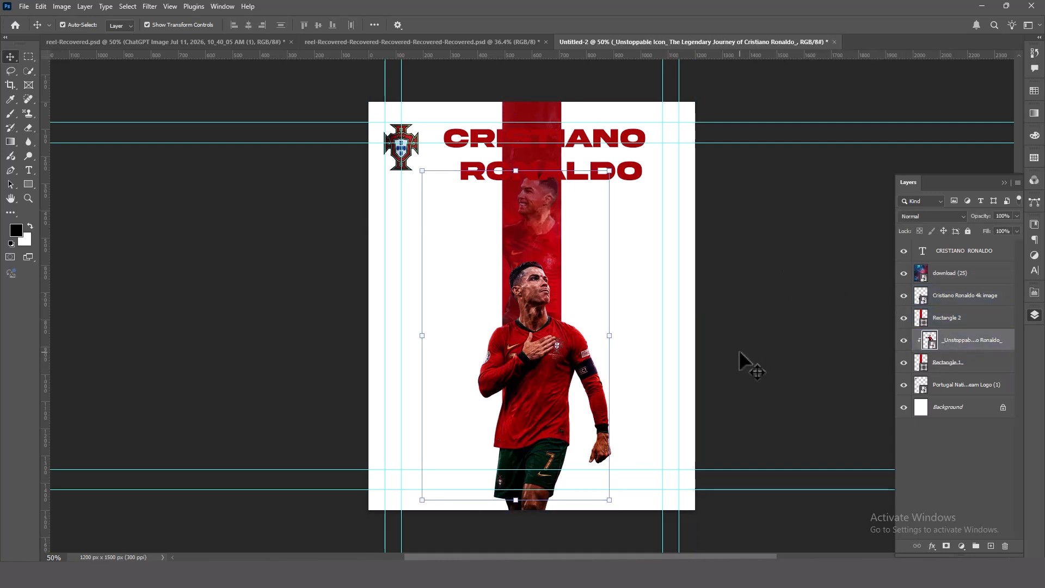
{"action": "key", "text": "shift+Down"}
{"action": "key", "text": "shift+Down"}
{"action": "key", "text": "shift+Down"}
{"action": "key", "text": "shift+Down"}
{"action": "key", "text": "shift+Down"}
{"action": "key", "text": "shift+Down"}
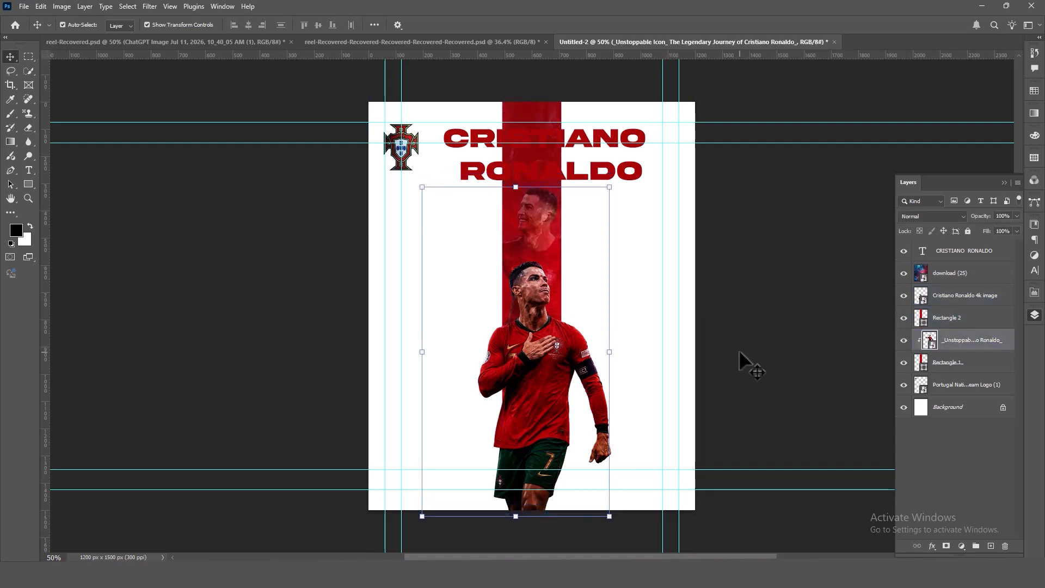
{"action": "key", "text": "shift+Down"}
{"action": "left_click", "coordinate": [751, 342]}
Step: Lock the Soft Light texture layer "download (25)"
{"action": "left_click", "coordinate": [537, 162]}
{"action": "left_click", "coordinate": [542, 187]}
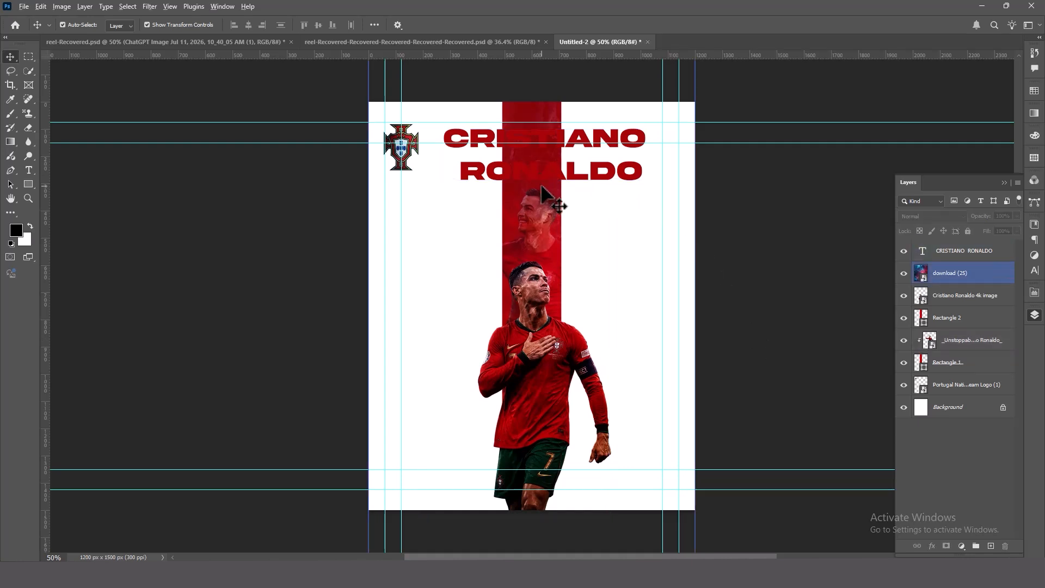
{"action": "left_click", "coordinate": [540, 145]}
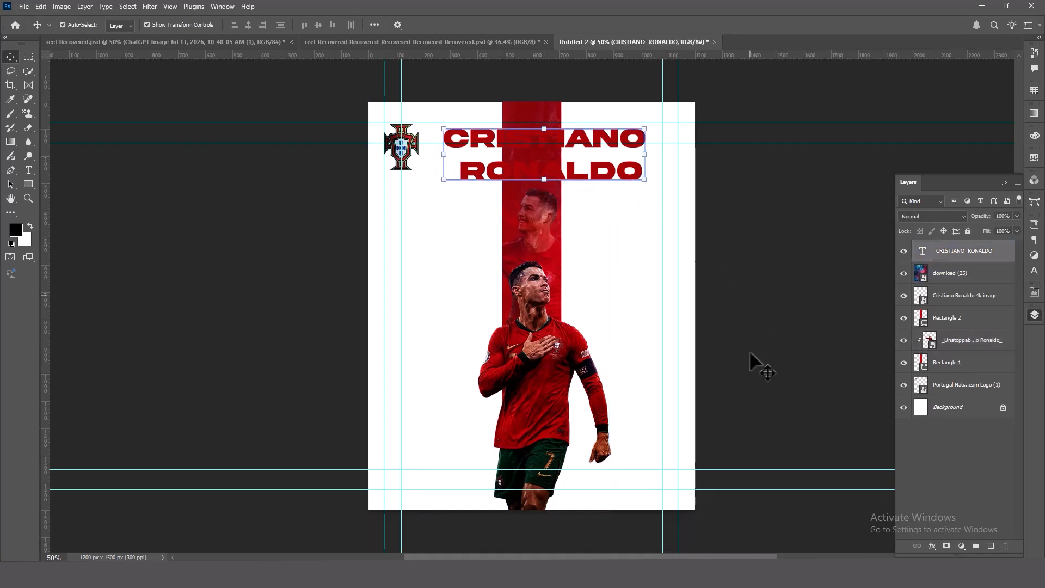
{"action": "left_click", "coordinate": [254, 522]}
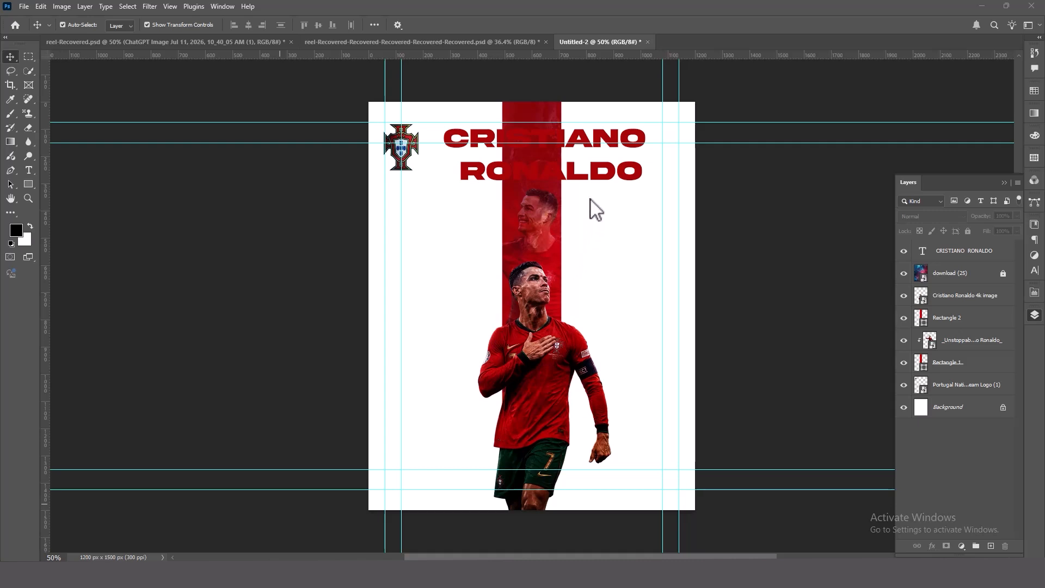
Step: Centre the title near the upper margin guide and move the Portugal logo to the poster's lower-left corner
{"action": "left_click", "coordinate": [584, 176]}
{"action": "mouse_move", "coordinate": [560, 171]}
{"action": "left_mouse_down"}
{"action": "mouse_move", "coordinate": [547, 184]}
{"action": "mouse_move", "coordinate": [551, 169]}
{"action": "left_mouse_up"}
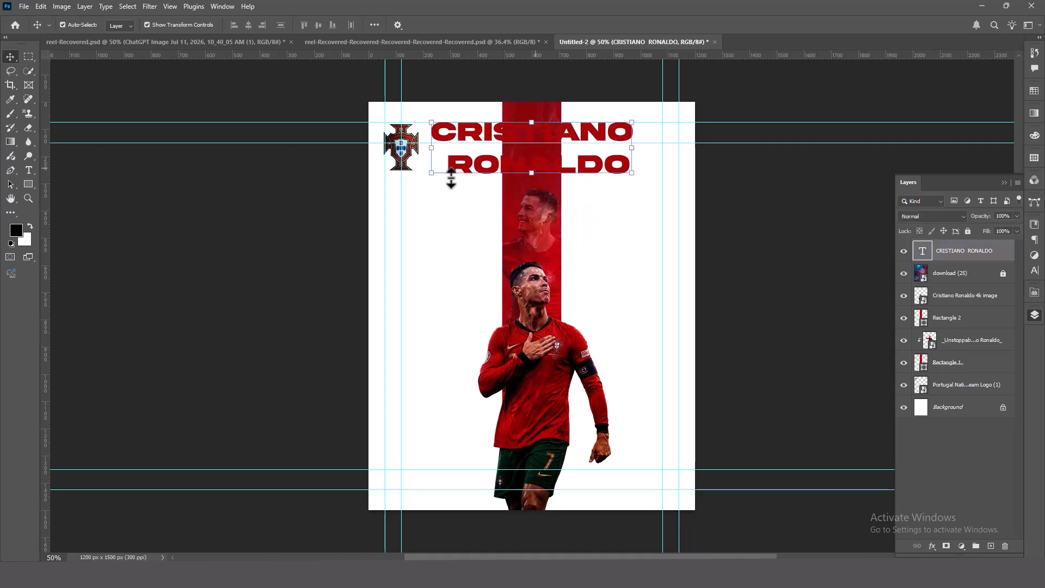
{"action": "left_click", "coordinate": [406, 158]}
{"action": "left_click_drag", "start_coordinate": [407, 157], "coordinate": [401, 469]}
{"action": "left_click", "coordinate": [727, 352]}
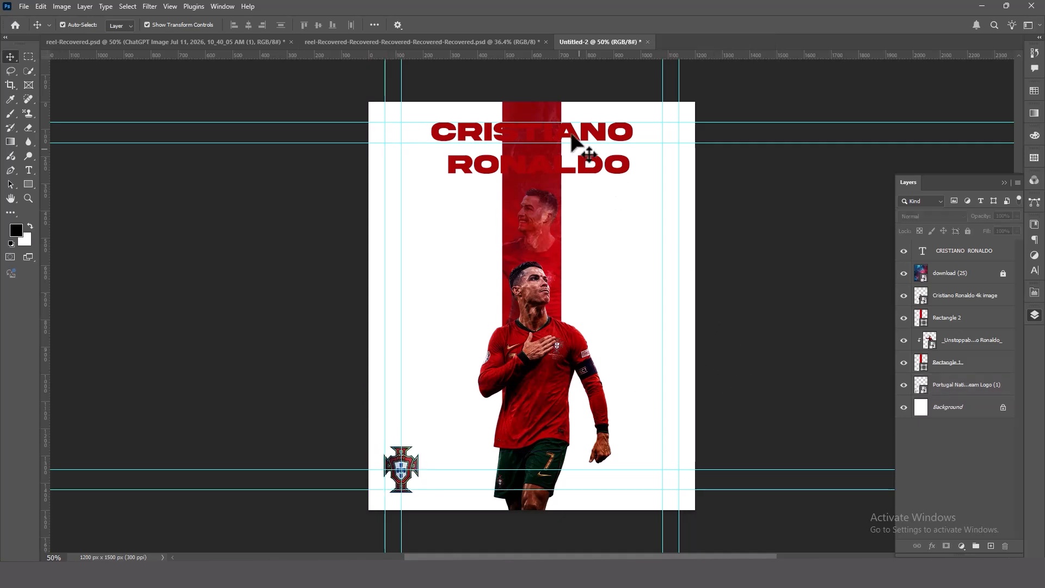
{"action": "mouse_move", "coordinate": [570, 133]}
{"action": "left_mouse_down"}
{"action": "mouse_move", "coordinate": [567, 149]}
{"action": "mouse_move", "coordinate": [568, 138]}
{"action": "left_mouse_up"}
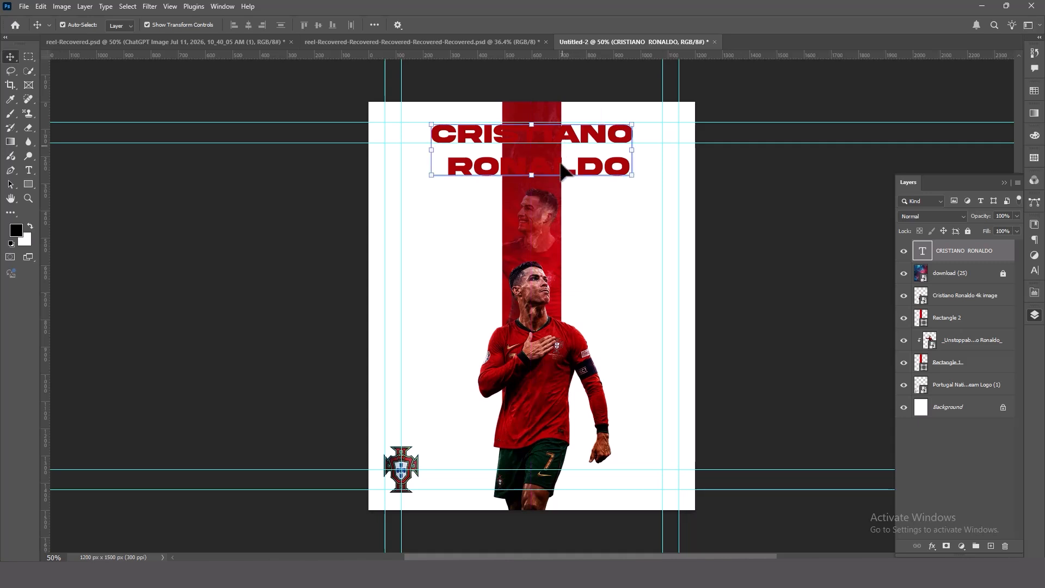
{"action": "left_click", "coordinate": [720, 207]}
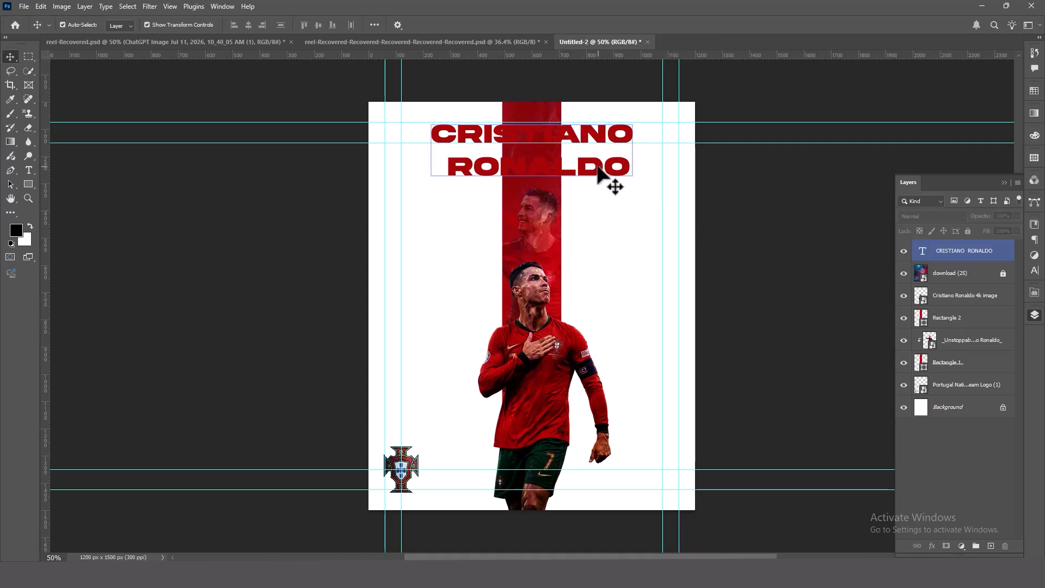
Step: Tighten the line spacing of the two-line title by setting its leading to 23 pt
{"action": "double_click", "coordinate": [598, 173]}
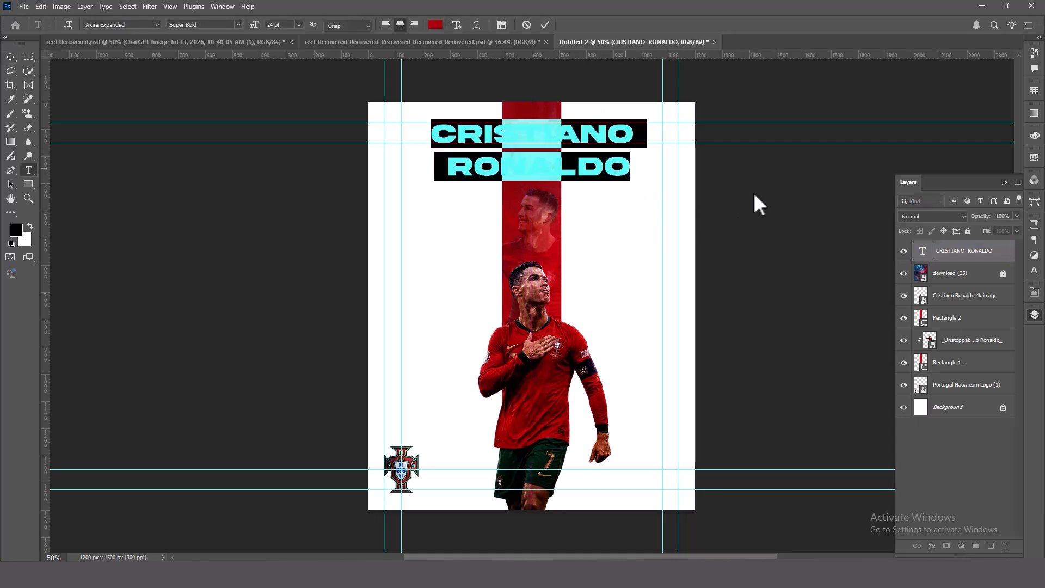
{"action": "left_click", "coordinate": [1034, 271]}
{"action": "left_click_drag", "start_coordinate": [976, 261], "coordinate": [976, 262]}
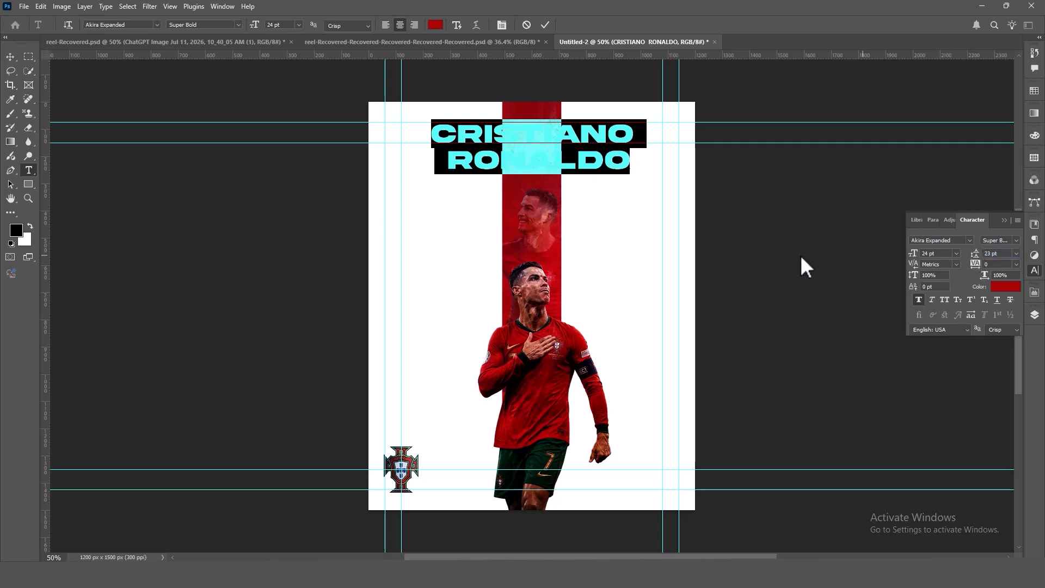
{"action": "key", "text": "ctrl+Return"}
{"action": "key", "text": "v"}
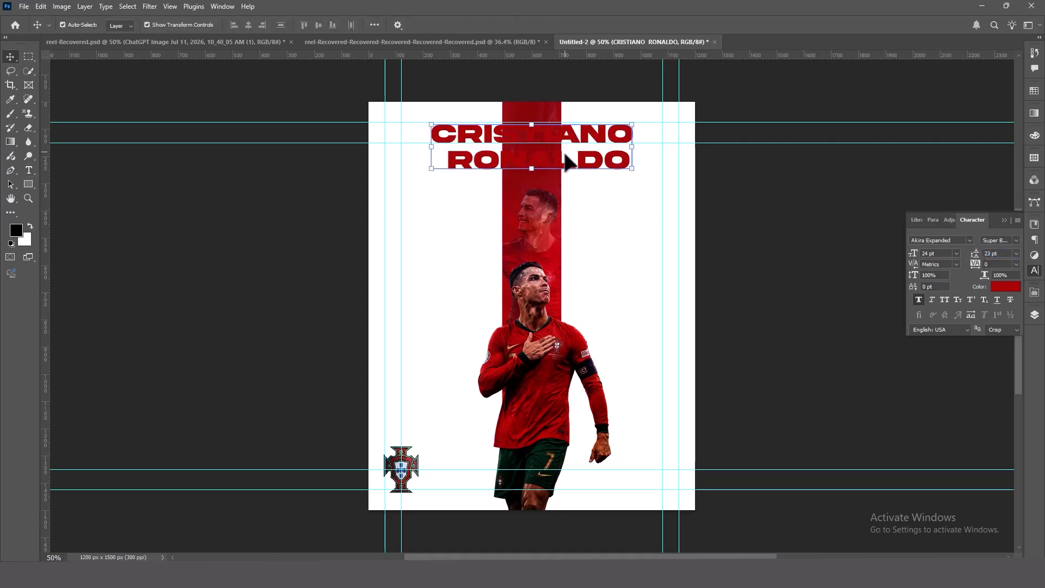
Step: Fine-tune the title's position so it is centred horizontally with its top edge along the upper margin guide
{"action": "scroll", "coordinate": [561, 175], "scroll_direction": "up", "scroll_amount": 3}
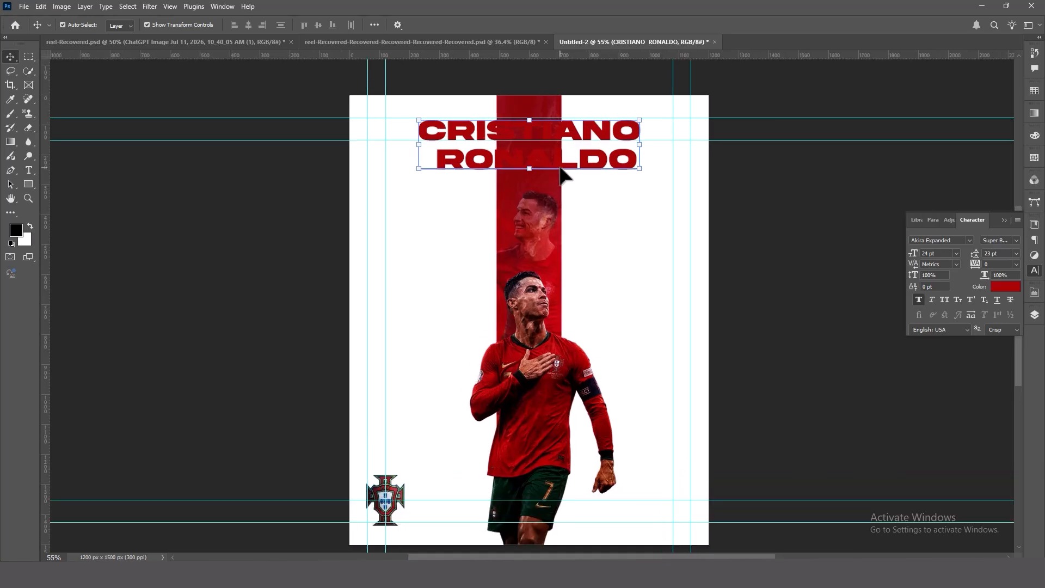
{"action": "scroll", "coordinate": [566, 176], "scroll_direction": "up", "scroll_amount": 1}
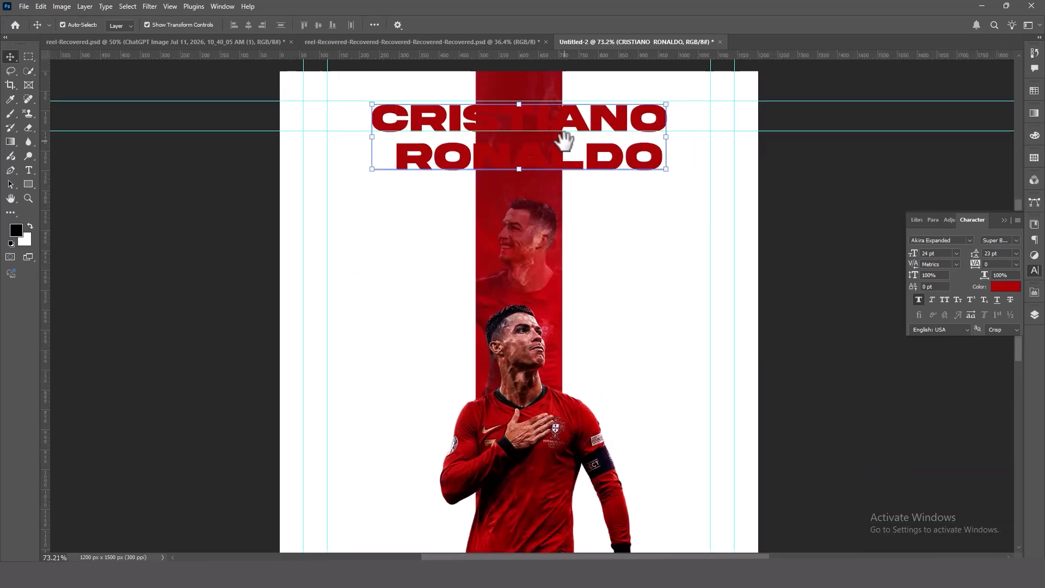
{"action": "left_click_drag", "start_coordinate": [564, 140], "coordinate": [561, 158]}
{"action": "left_click_drag", "start_coordinate": [522, 125], "coordinate": [519, 120]}
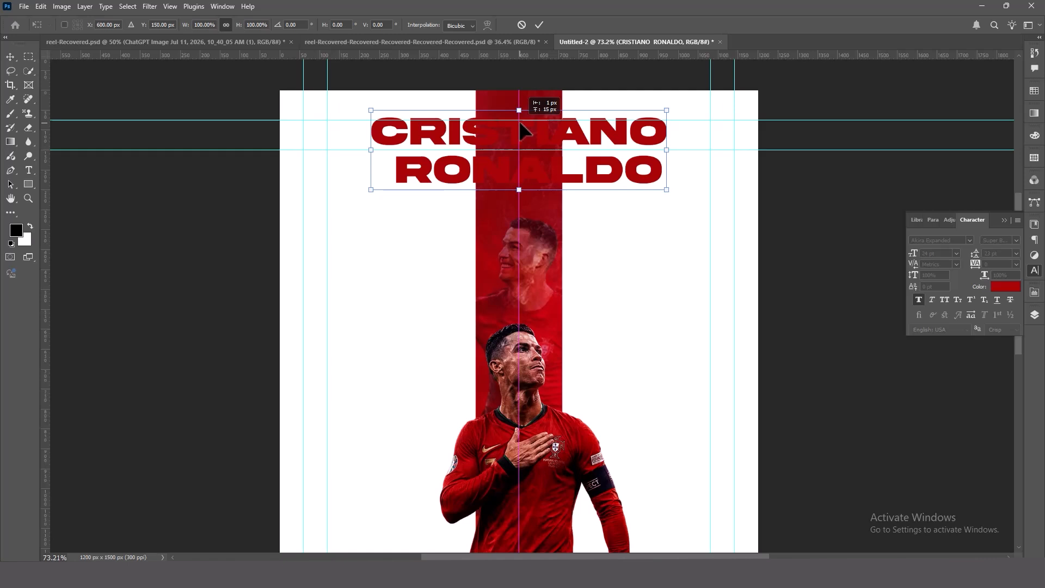
{"action": "left_click_drag", "start_coordinate": [520, 131], "coordinate": [520, 131]}
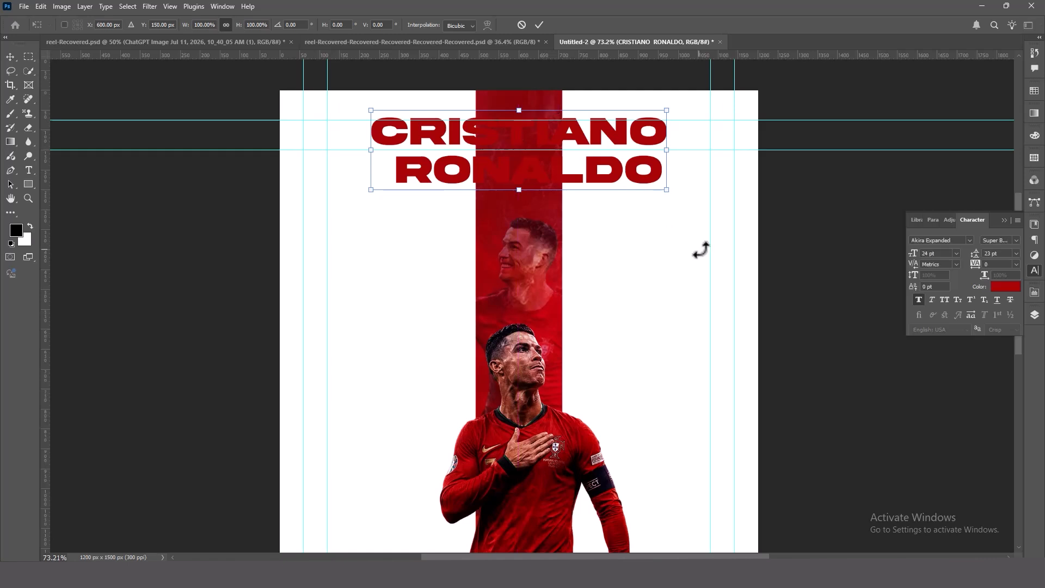
{"action": "key", "text": "Return"}
{"action": "left_click", "coordinate": [795, 267]}
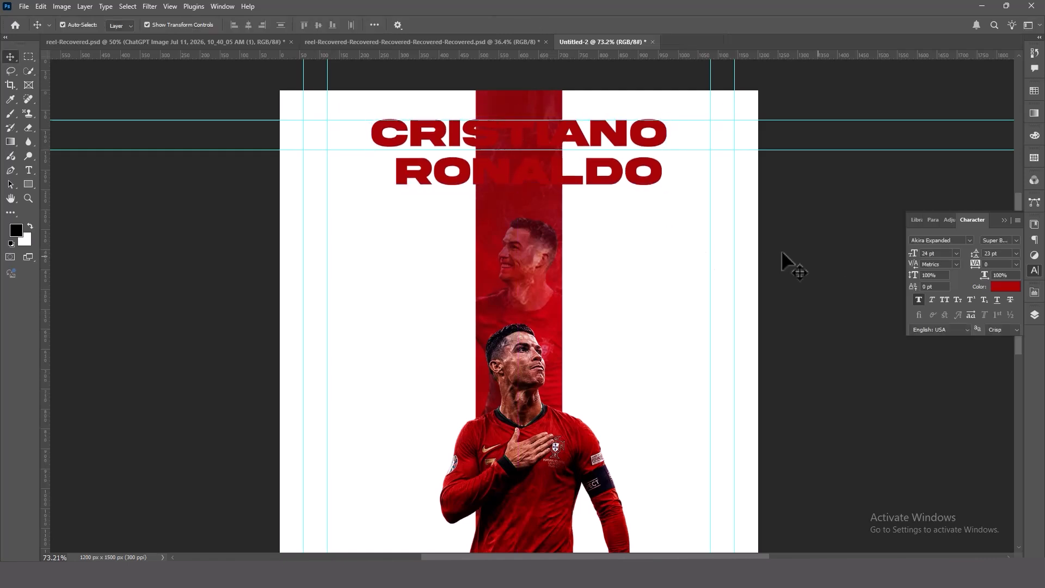
Step: Recolour the letters "STIA" of "CRISTIANO" over the red strip to near-white (RGB 253, 253, 253)
{"action": "double_click", "coordinate": [435, 130]}
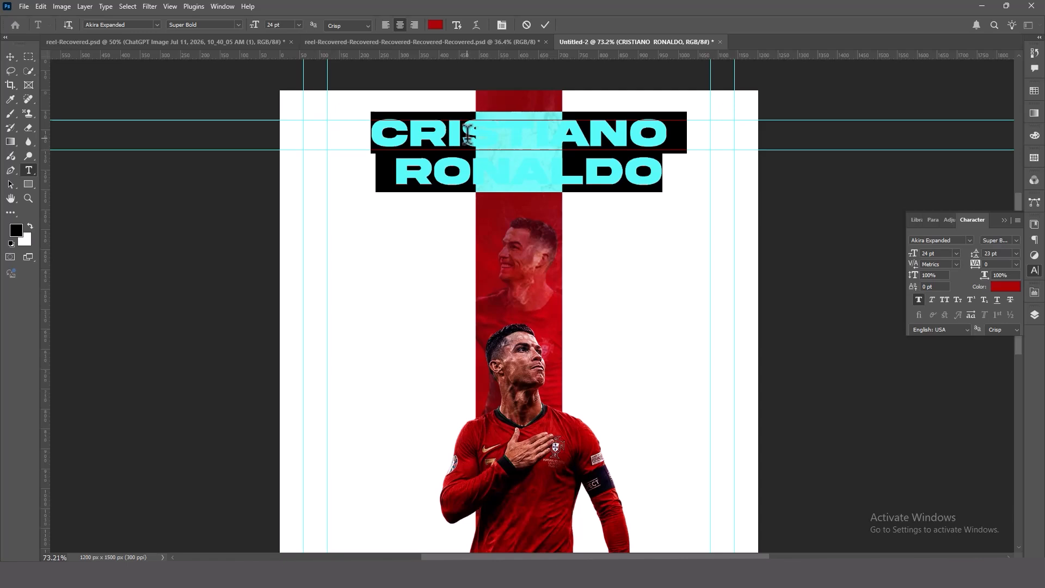
{"action": "left_click_drag", "start_coordinate": [462, 132], "coordinate": [583, 137]}
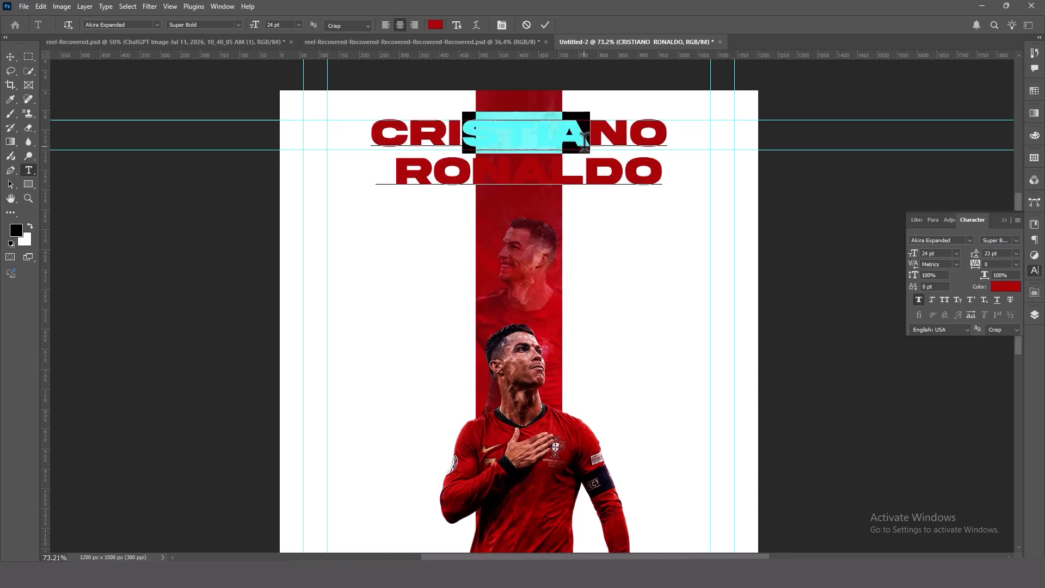
{"action": "left_click", "coordinate": [436, 27]}
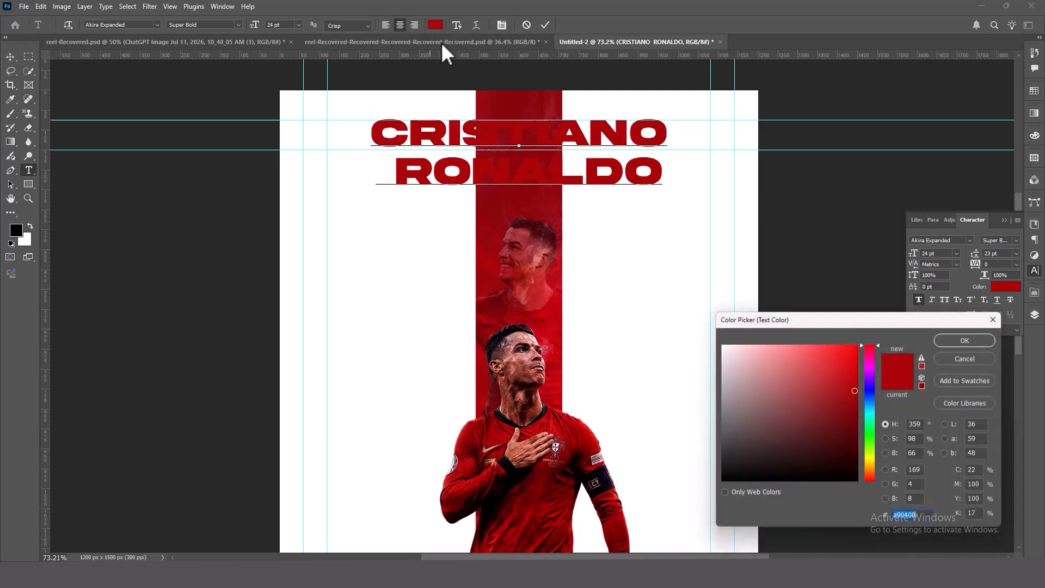
{"action": "left_click_drag", "start_coordinate": [723, 371], "coordinate": [711, 350]}
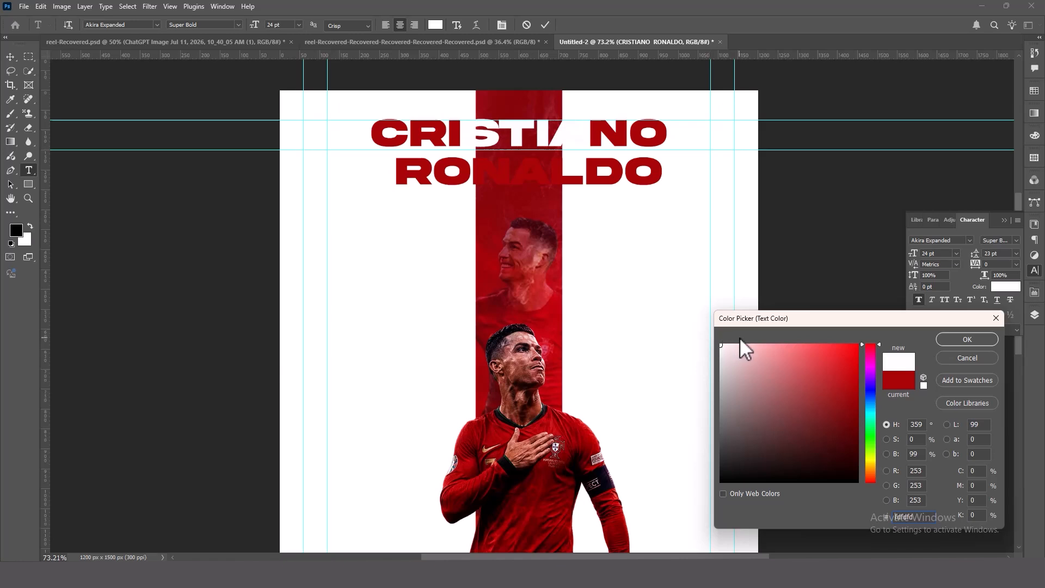
{"action": "left_click", "coordinate": [980, 342]}
Step: Recolour the letters "NAL" of "RONALDO" over the red strip to white and commit the text
{"action": "left_click_drag", "start_coordinate": [482, 176], "coordinate": [585, 179]}
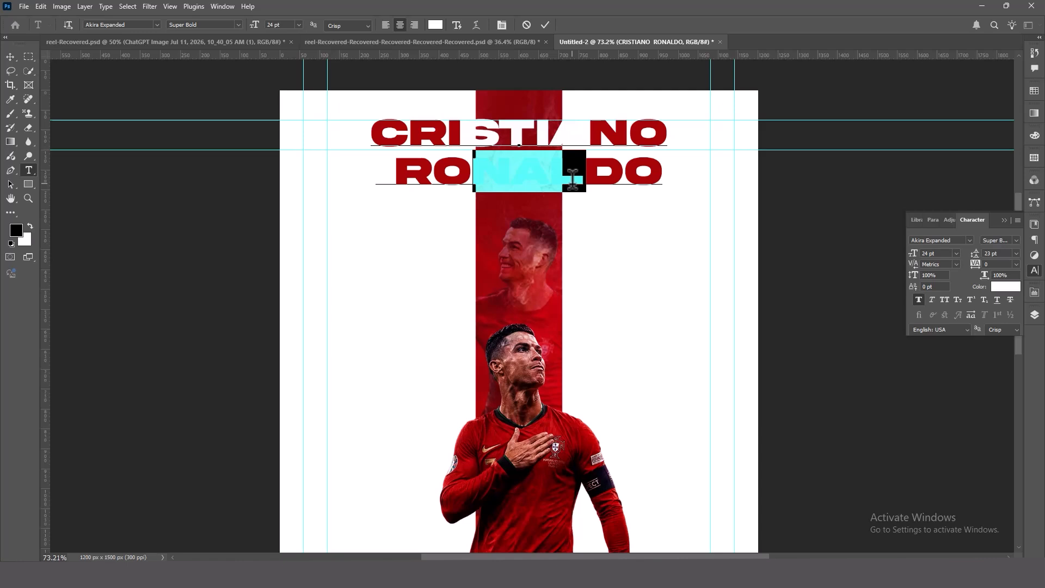
{"action": "left_click", "coordinate": [436, 26]}
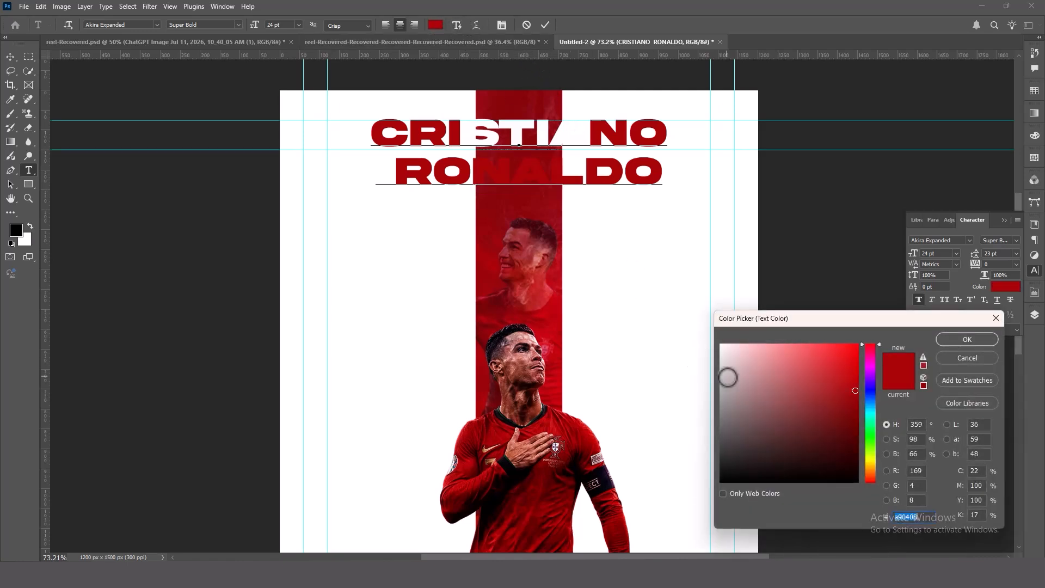
{"action": "left_click_drag", "start_coordinate": [727, 373], "coordinate": [704, 345]}
{"action": "left_click", "coordinate": [967, 340]}
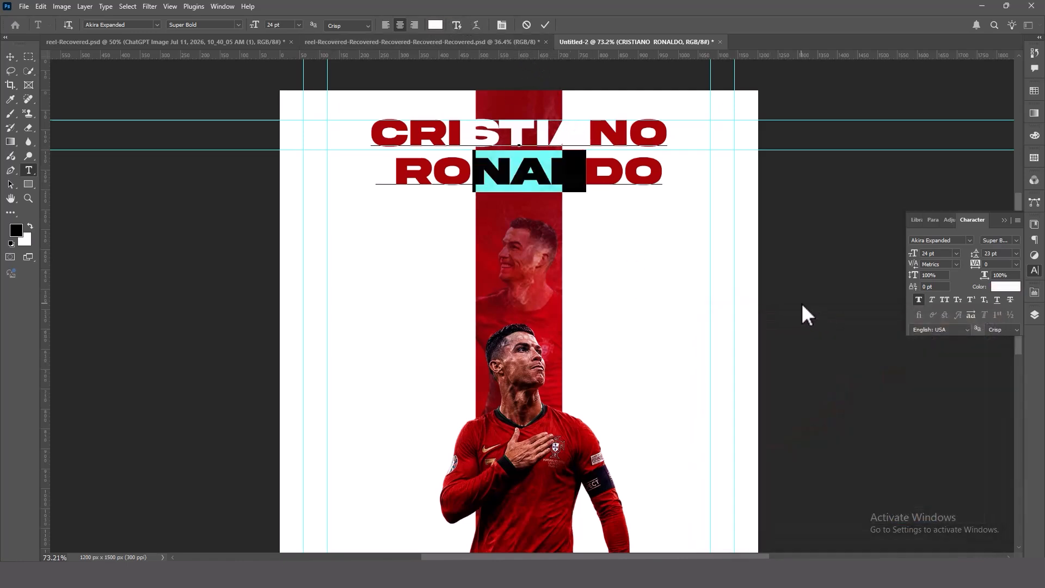
{"action": "key", "text": "ctrl+Return"}
{"action": "key", "text": "v"}
{"action": "left_click", "coordinate": [830, 314]}
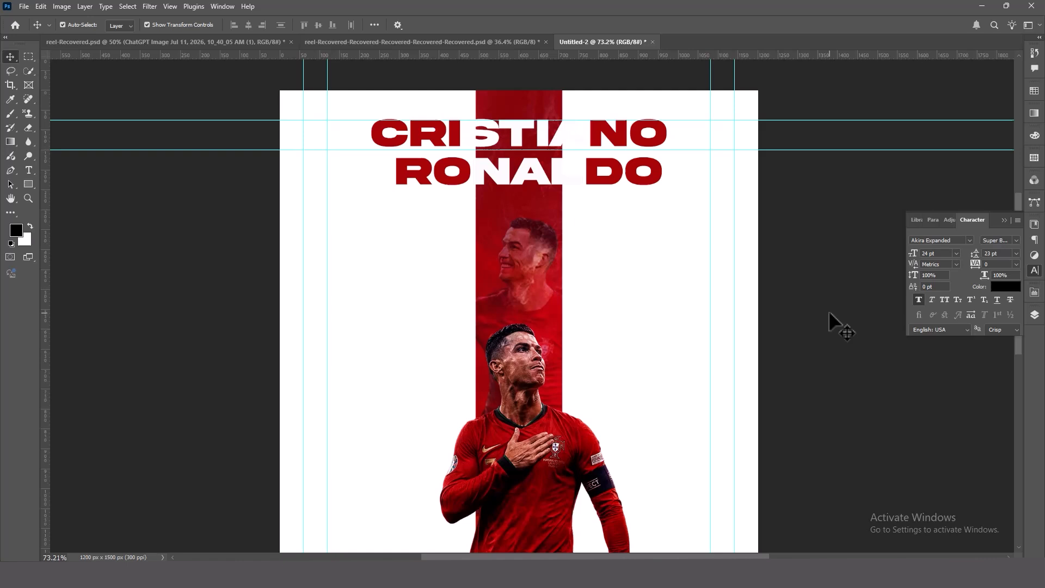
Step: Scale Rectangle 2, the clipped Ronaldo photo and Rectangle 1 together to about 126% and shift them down about 87 px
{"action": "left_click", "coordinate": [1034, 315]}
{"action": "left_click", "coordinate": [963, 328]}
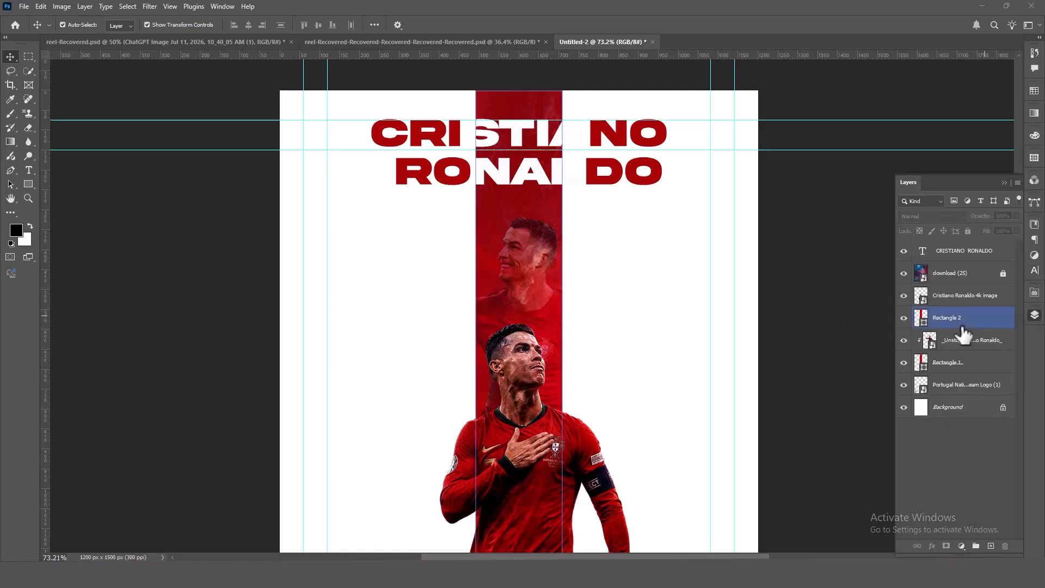
{"action": "left_click", "coordinate": [952, 340], "text": "ctrl"}
{"action": "left_click", "coordinate": [951, 363], "text": "ctrl"}
{"action": "left_click_drag", "start_coordinate": [636, 395], "coordinate": [655, 394]}
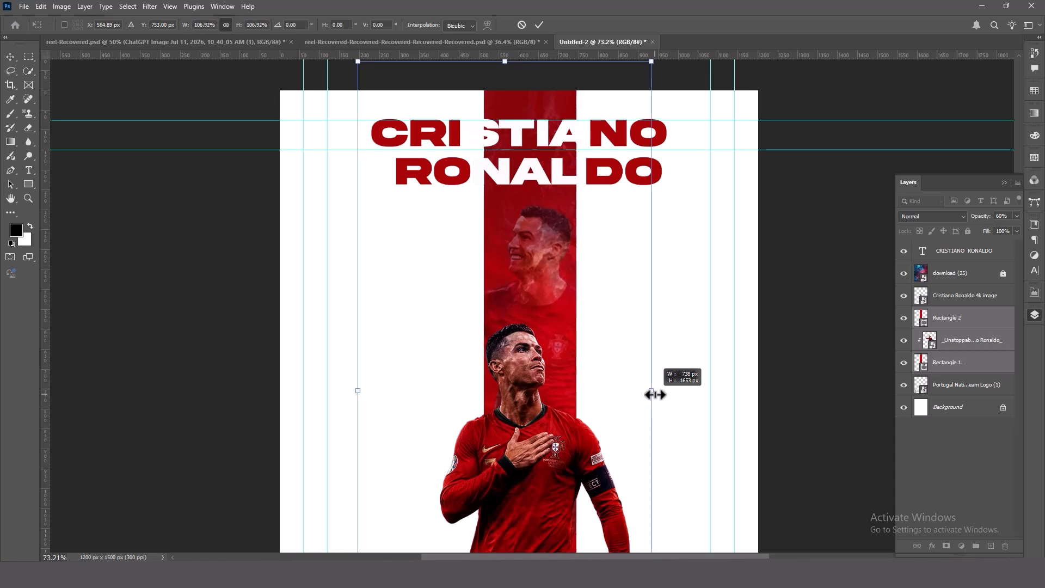
{"action": "left_click_drag", "start_coordinate": [358, 393], "coordinate": [331, 405]}
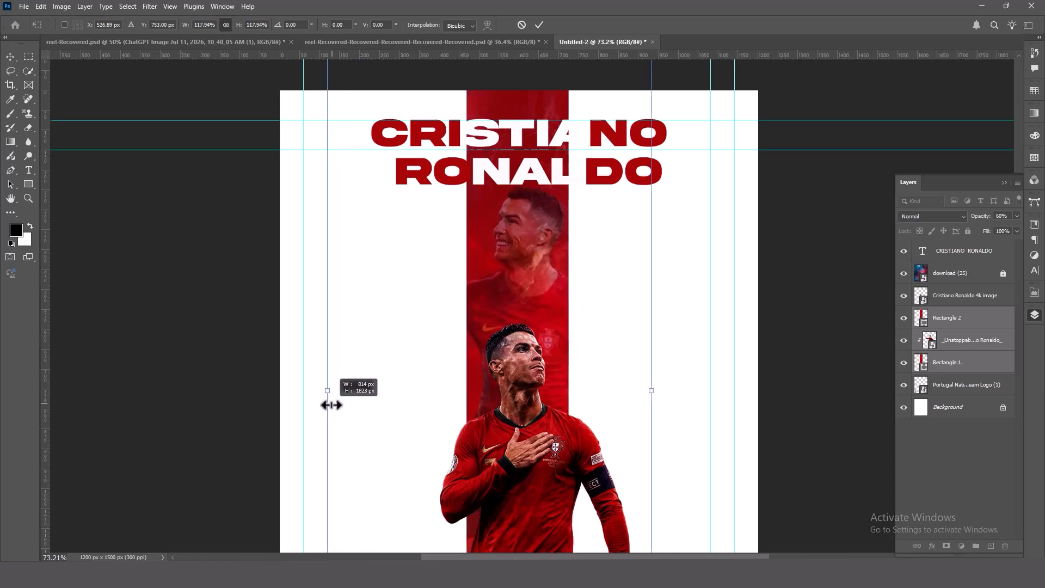
{"action": "scroll", "coordinate": [441, 381], "scroll_direction": "down", "scroll_amount": 5}
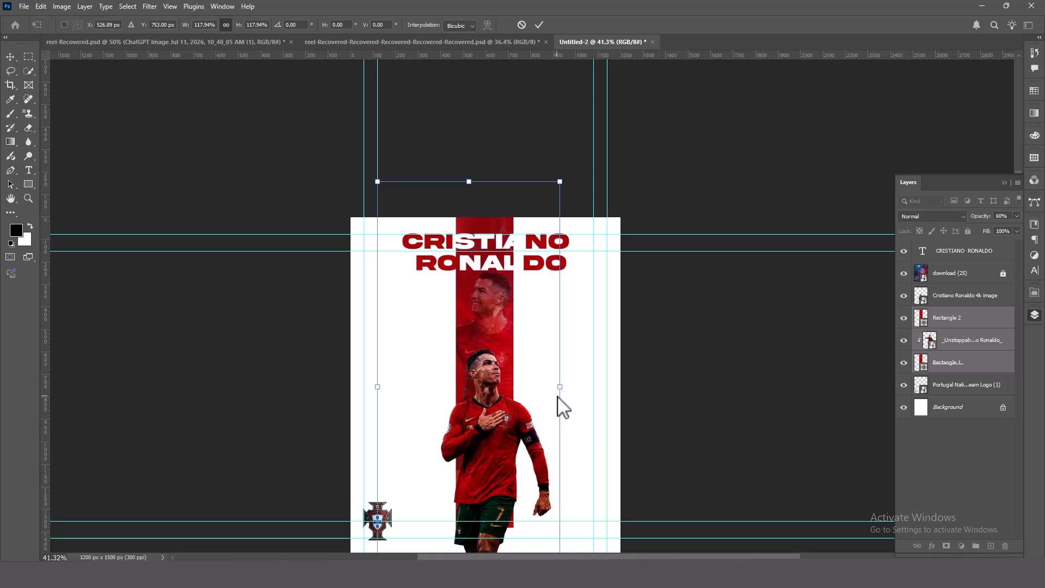
{"action": "left_click_drag", "start_coordinate": [560, 386], "coordinate": [574, 388]}
{"action": "left_click_drag", "start_coordinate": [516, 331], "coordinate": [499, 345]}
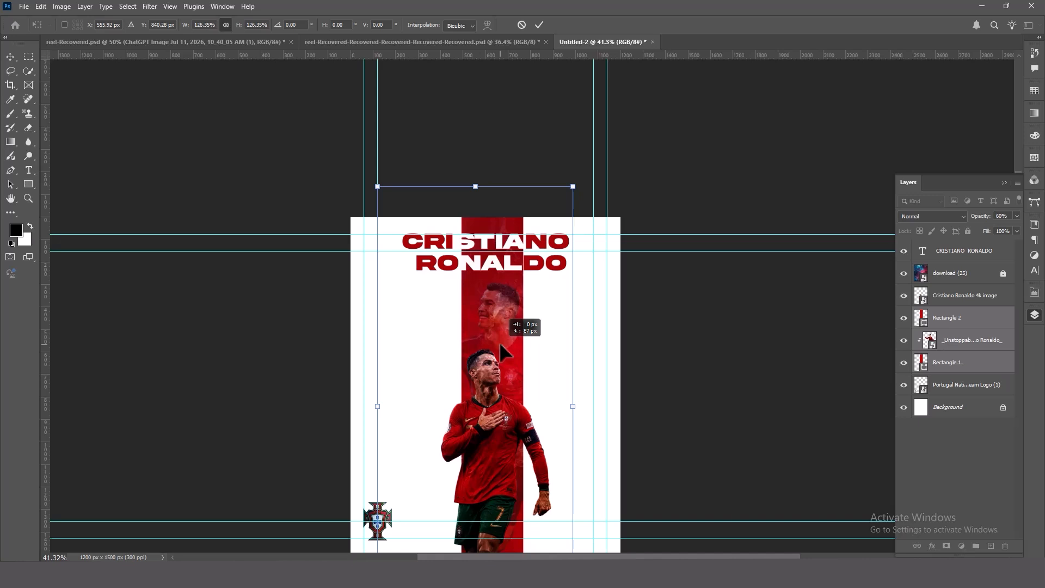
{"action": "key", "text": "Return"}
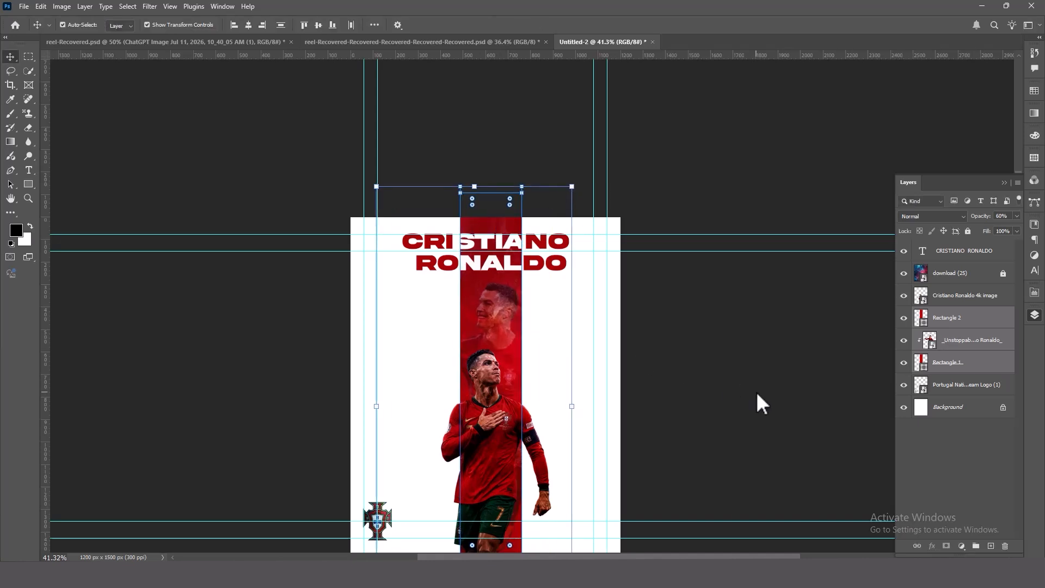
Step: Enlarge Rectangle 1 alone proportionally to about 310 px wide, extending its right edge
{"action": "left_click", "coordinate": [758, 392]}
{"action": "left_click", "coordinate": [905, 381]}
{"action": "left_click", "coordinate": [957, 342]}
{"action": "left_click", "coordinate": [957, 363]}
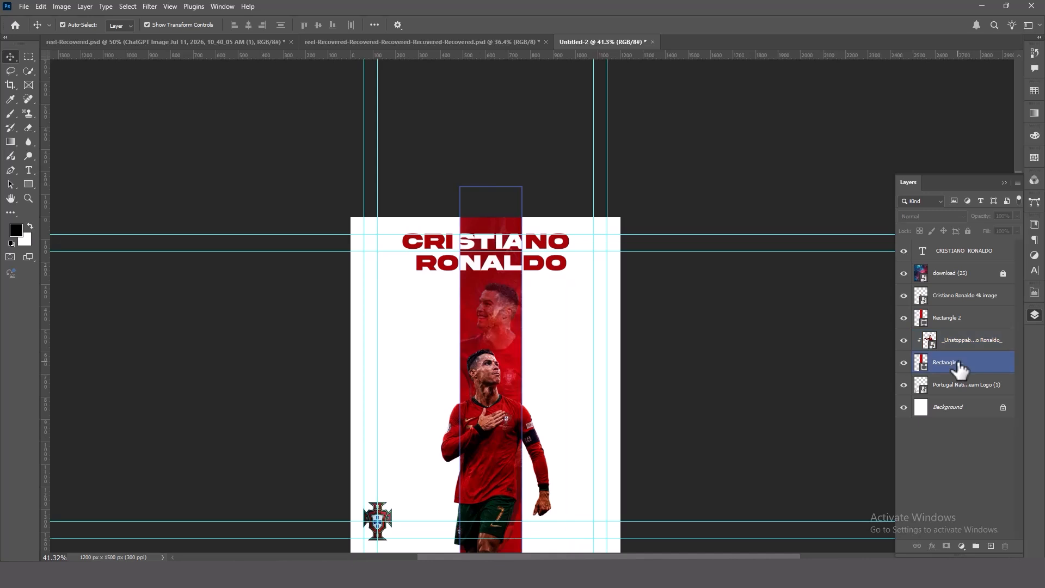
{"action": "left_click_drag", "start_coordinate": [525, 374], "coordinate": [534, 370]}
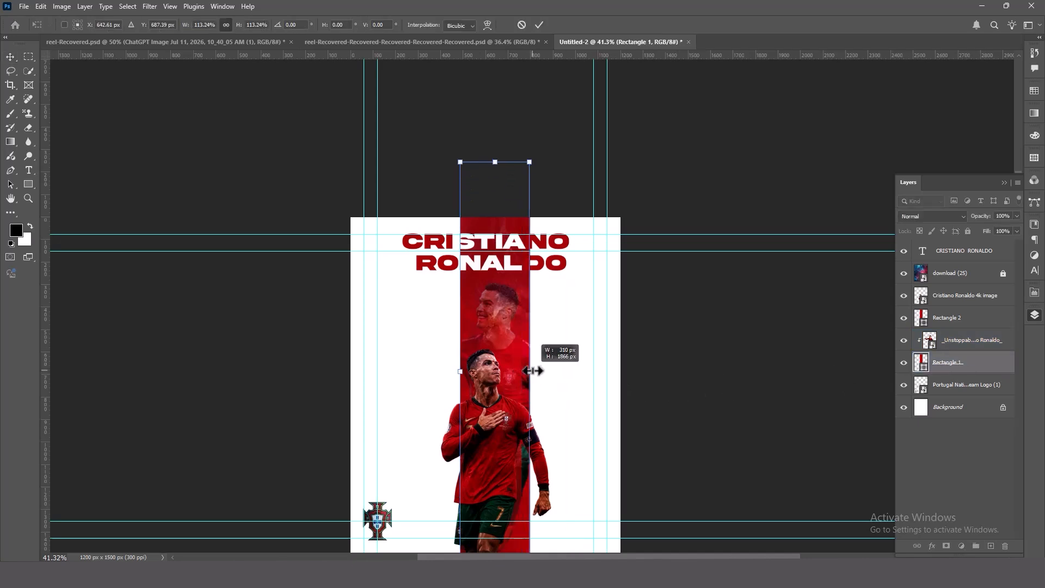
Step: Commit the scaling and nudge Rectangle 1 left so the red strip sits evenly behind the white title letters
{"action": "left_click", "coordinate": [11, 58]}
{"action": "key", "text": "Left"}
{"action": "key", "text": "Left"}
{"action": "key", "text": "Left"}
{"action": "key", "text": "Left"}
{"action": "key", "text": "Left"}
{"action": "key", "text": "Left"}
{"action": "key", "text": "Left"}
{"action": "key", "text": "Left"}
{"action": "key", "text": "Left"}
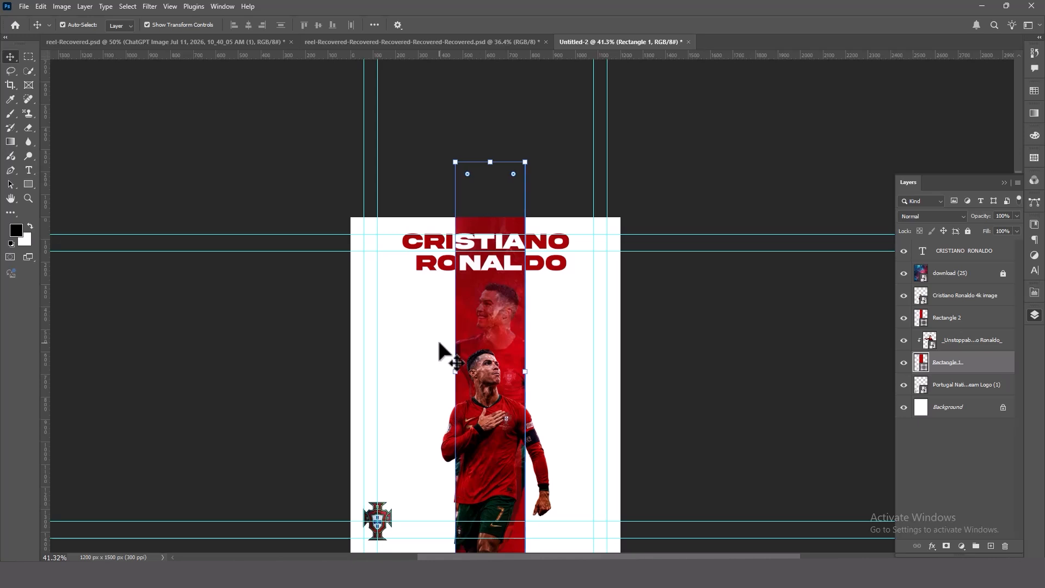
{"action": "key", "text": "Left"}
{"action": "key", "text": "Left"}
{"action": "key", "text": "Left"}
{"action": "left_click", "coordinate": [720, 320]}
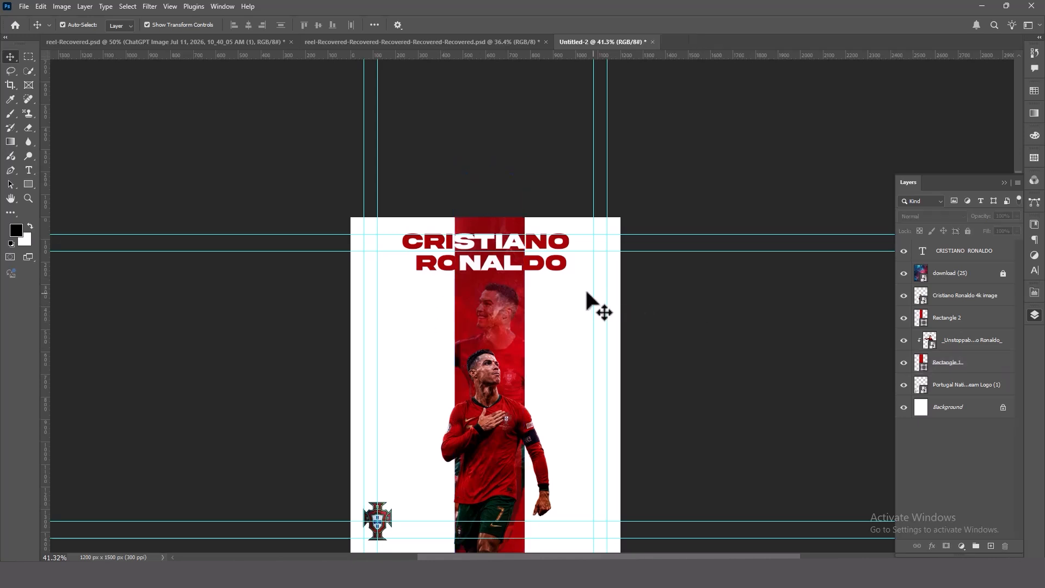
{"action": "left_click", "coordinate": [508, 302]}
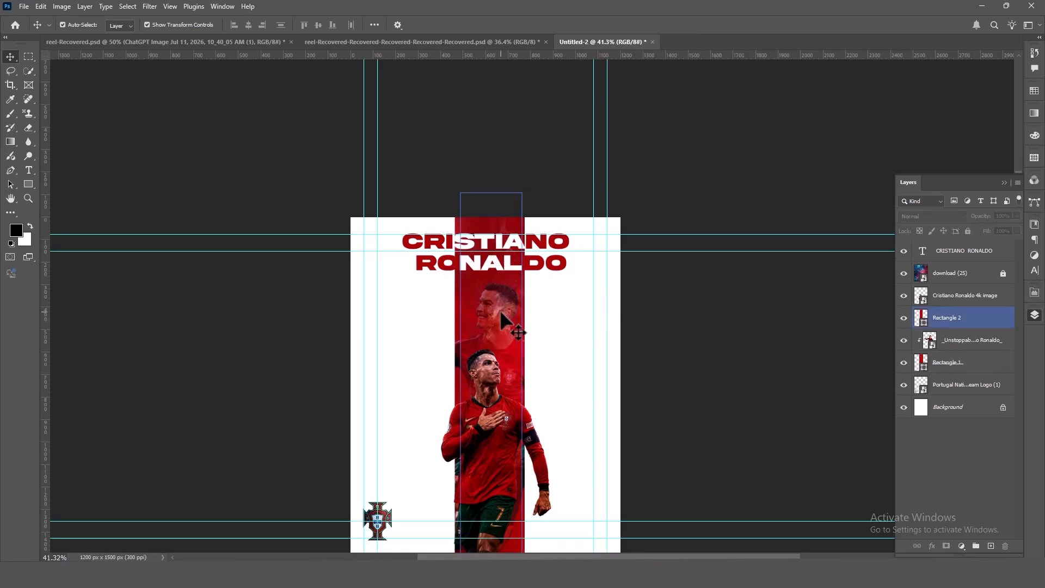
{"action": "left_click", "coordinate": [629, 334]}
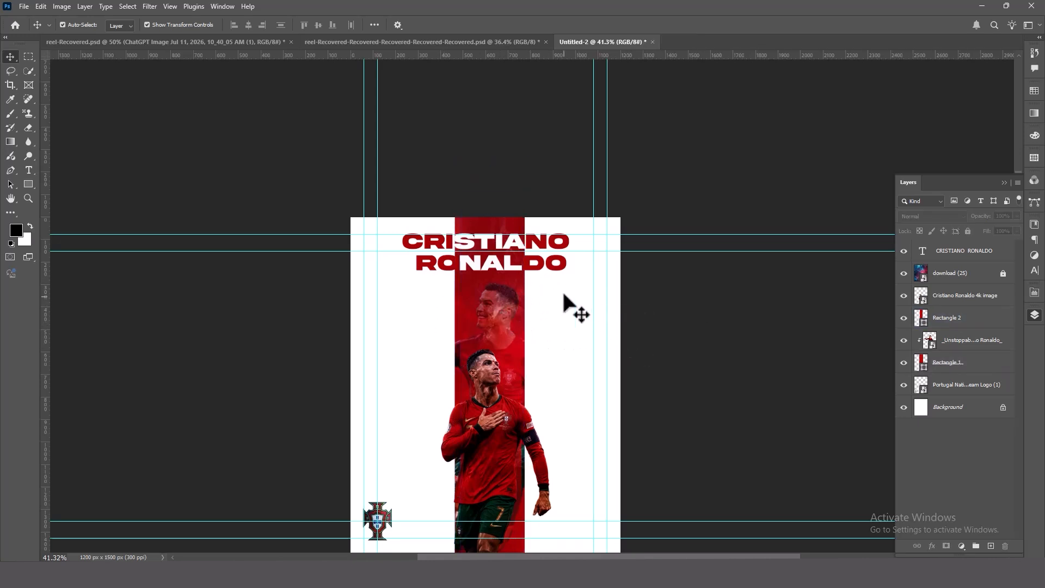
{"action": "left_click", "coordinate": [908, 361]}
{"action": "left_click", "coordinate": [770, 344]}
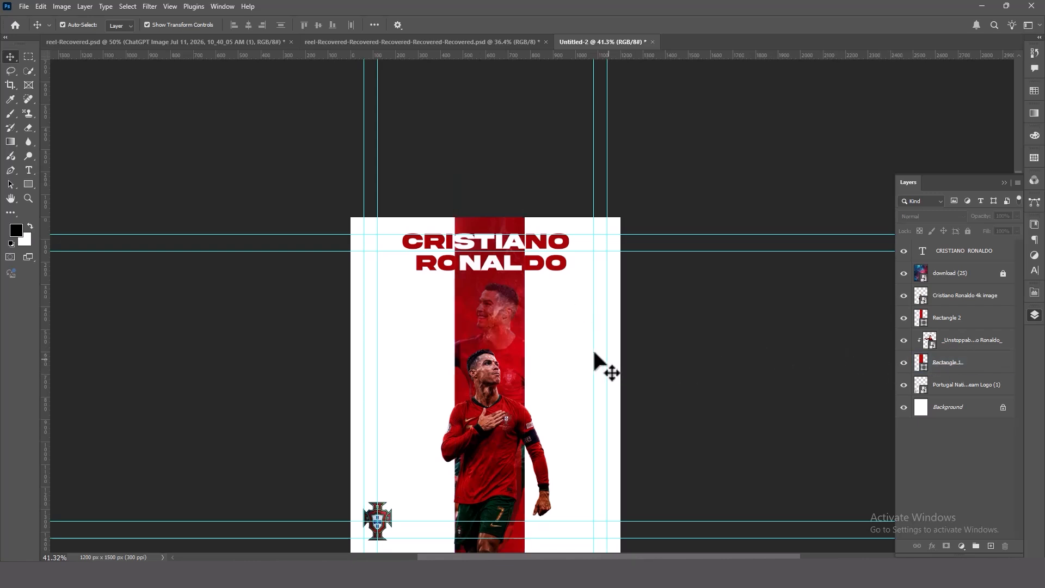
Step: Nudge the clipped Ronaldo photo slightly left within the red strip
{"action": "left_click", "coordinate": [952, 340]}
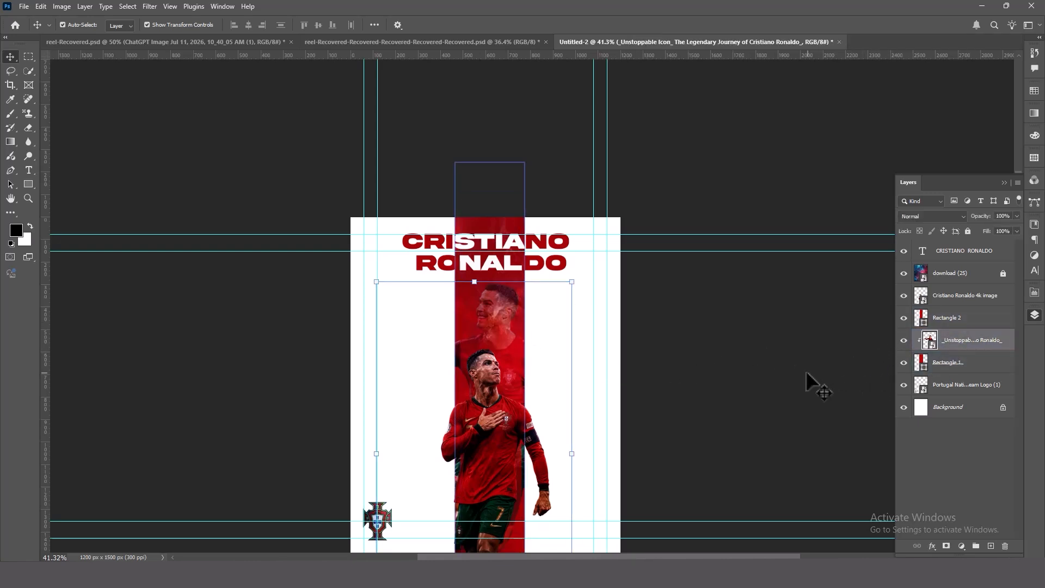
{"action": "key", "text": "shift+Left"}
{"action": "left_click", "coordinate": [743, 370]}
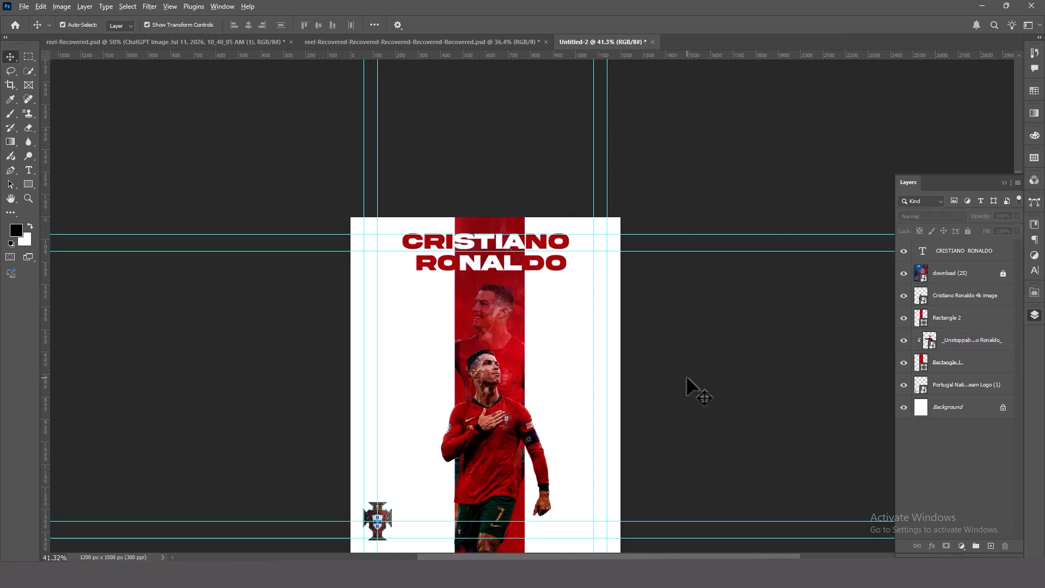
Step: Examine the whole poster to check how the widened strip lines up with the title and the player cutout
{"action": "scroll", "coordinate": [686, 375], "scroll_direction": "down", "scroll_amount": 2}
{"action": "scroll", "coordinate": [686, 374], "scroll_direction": "up", "scroll_amount": 1}
{"action": "left_click_drag", "start_coordinate": [564, 404], "coordinate": [572, 354]}
{"action": "scroll", "coordinate": [566, 376], "scroll_direction": "up", "scroll_amount": 3}
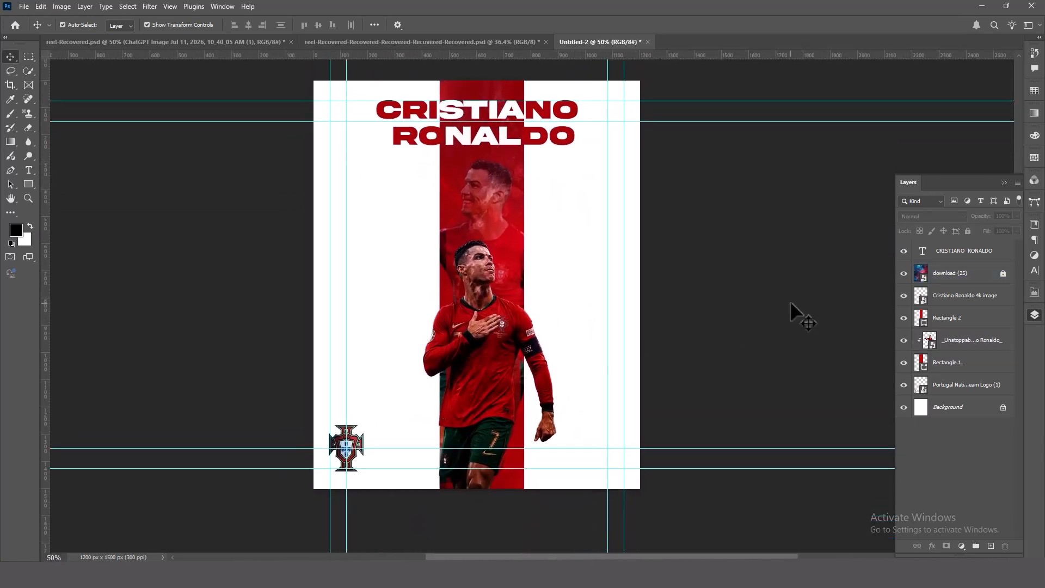
{"action": "left_click", "coordinate": [461, 403]}
{"action": "left_click", "coordinate": [402, 139]}
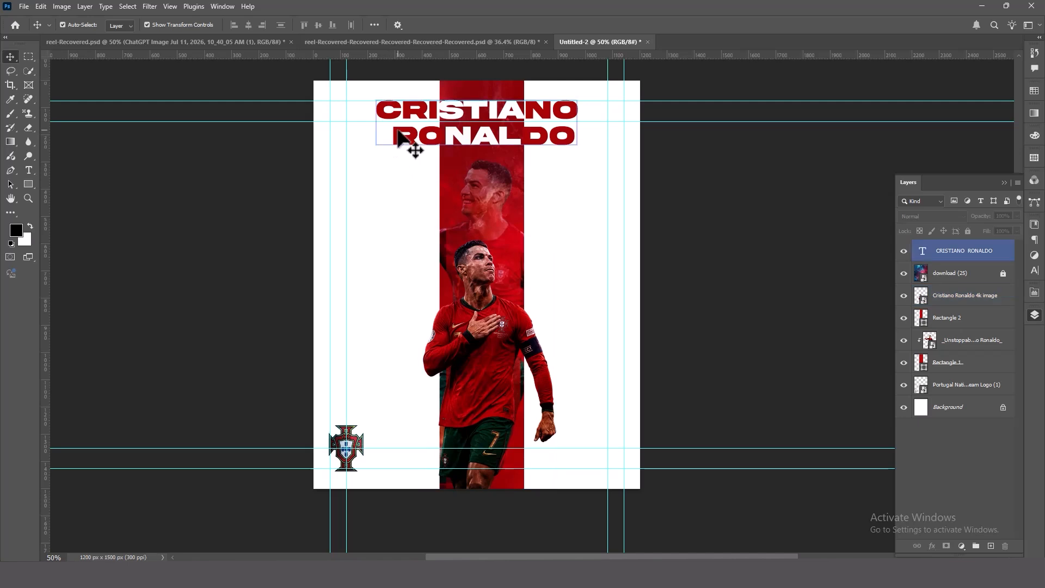
{"action": "left_click", "coordinate": [780, 229]}
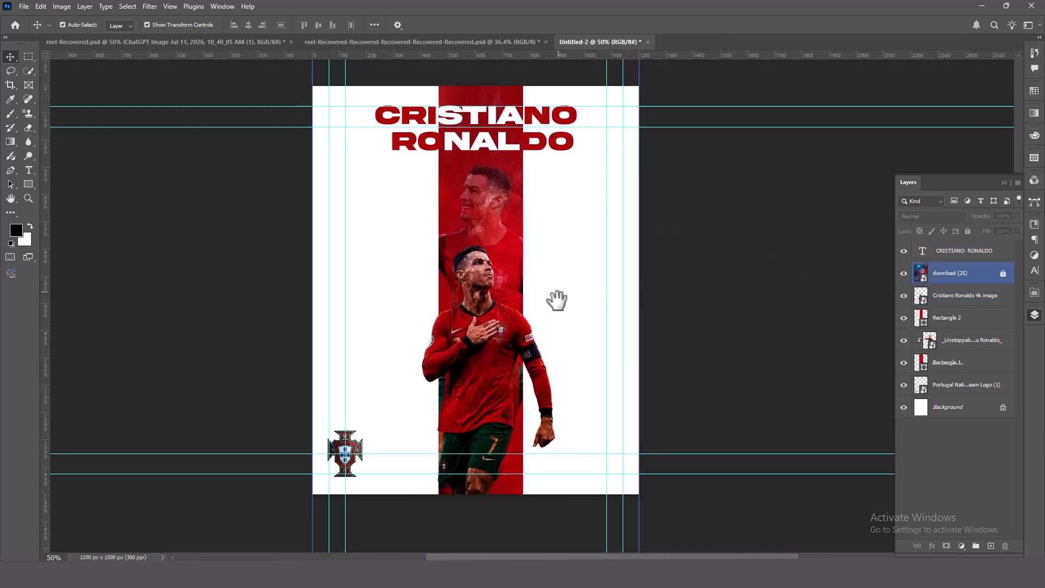
{"action": "mouse_move", "coordinate": [558, 298]}
{"action": "left_mouse_down"}
{"action": "mouse_move", "coordinate": [573, 301]}
{"action": "mouse_move", "coordinate": [570, 291]}
{"action": "left_mouse_up"}
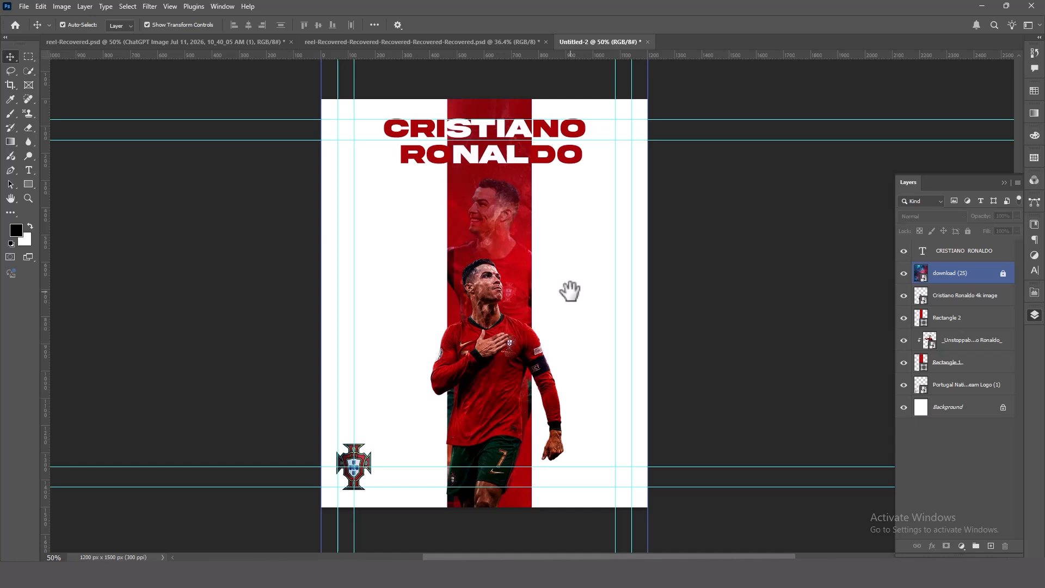
Step: Add a layer mask to the clipped Ronaldo photo and paint its lower part out with a soft 300 px black brush
{"action": "left_click", "coordinate": [511, 398]}
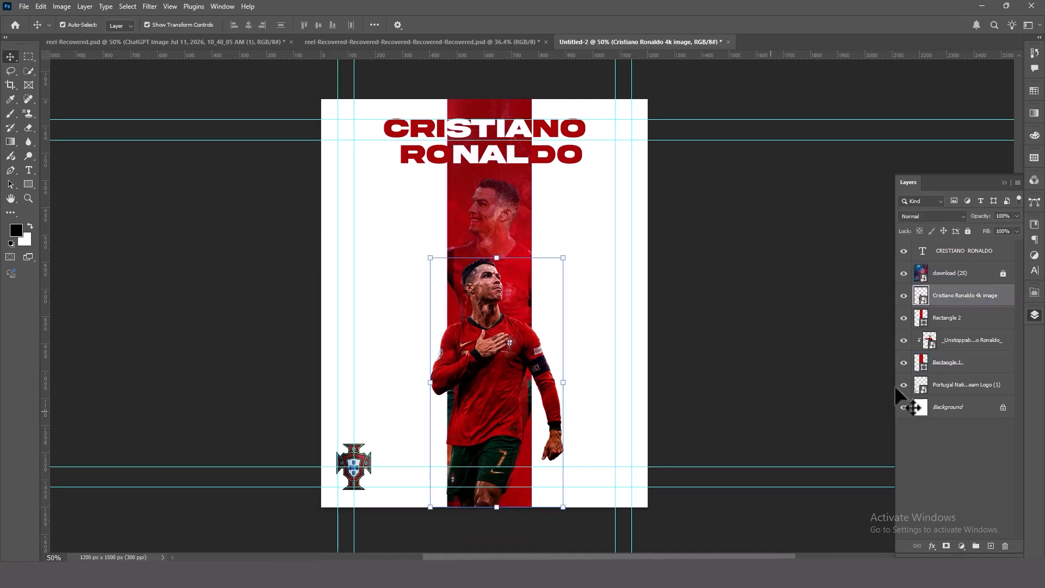
{"action": "left_click", "coordinate": [963, 340]}
{"action": "left_click", "coordinate": [946, 545]}
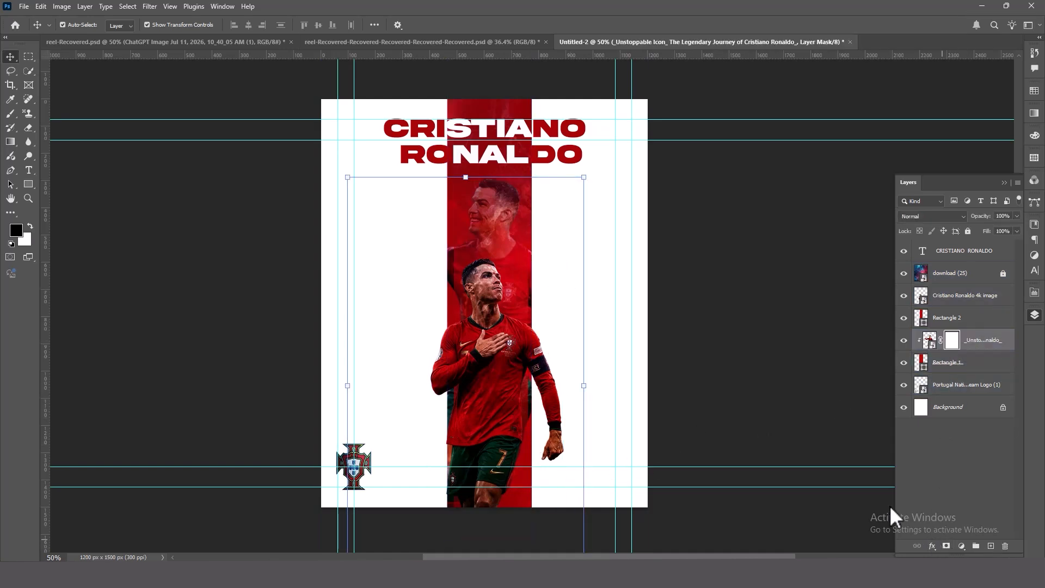
{"action": "key", "text": "b"}
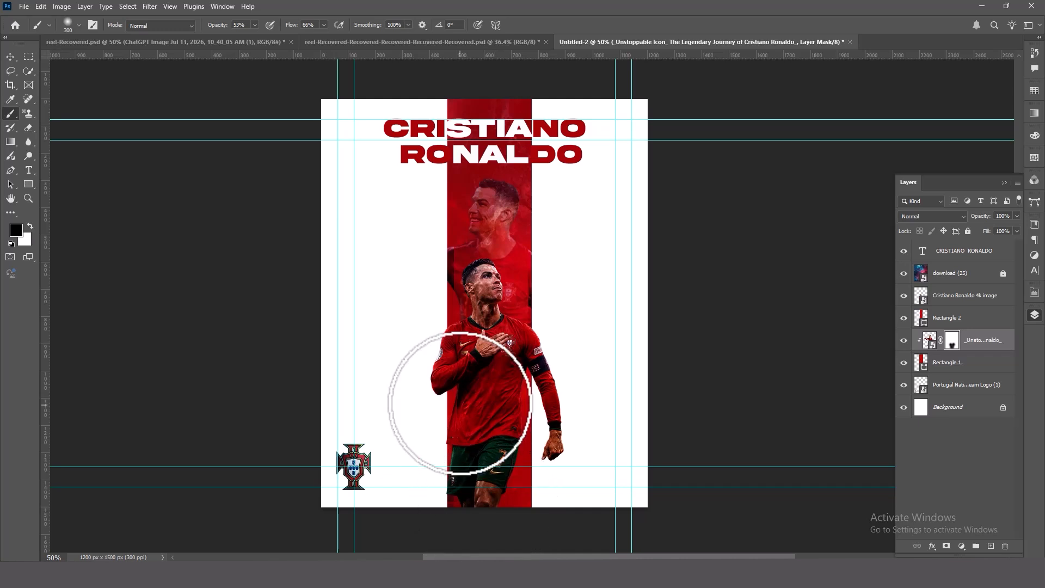
{"action": "left_click", "coordinate": [11, 57]}
{"action": "left_click", "coordinate": [274, 285]}
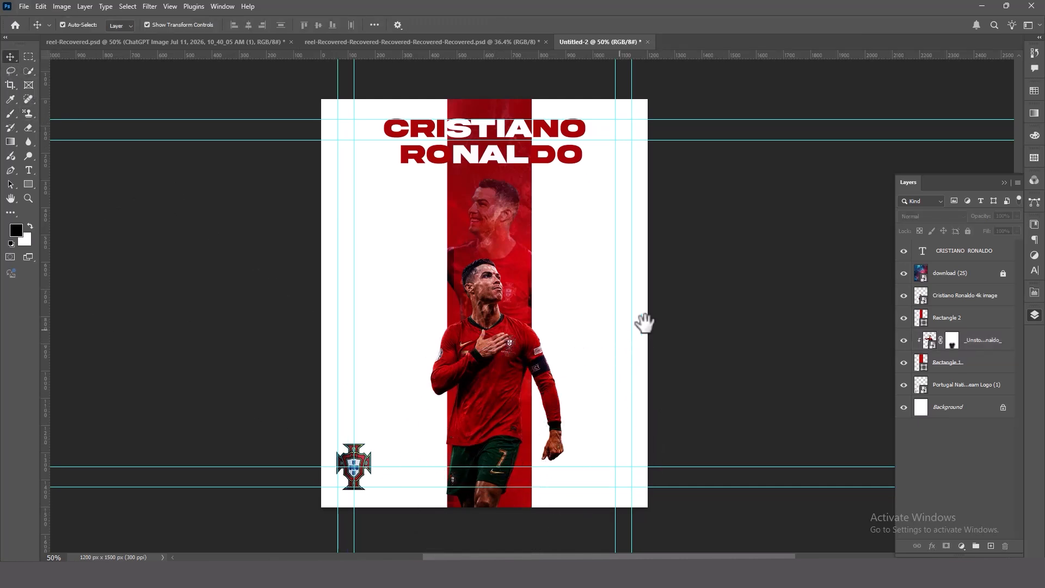
{"action": "left_click_drag", "start_coordinate": [643, 323], "coordinate": [651, 322]}
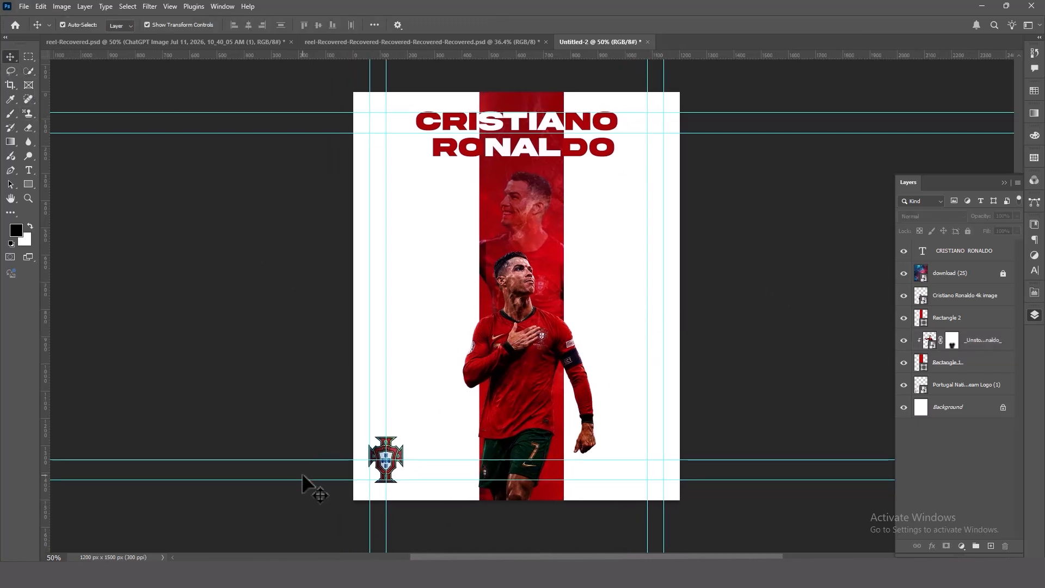